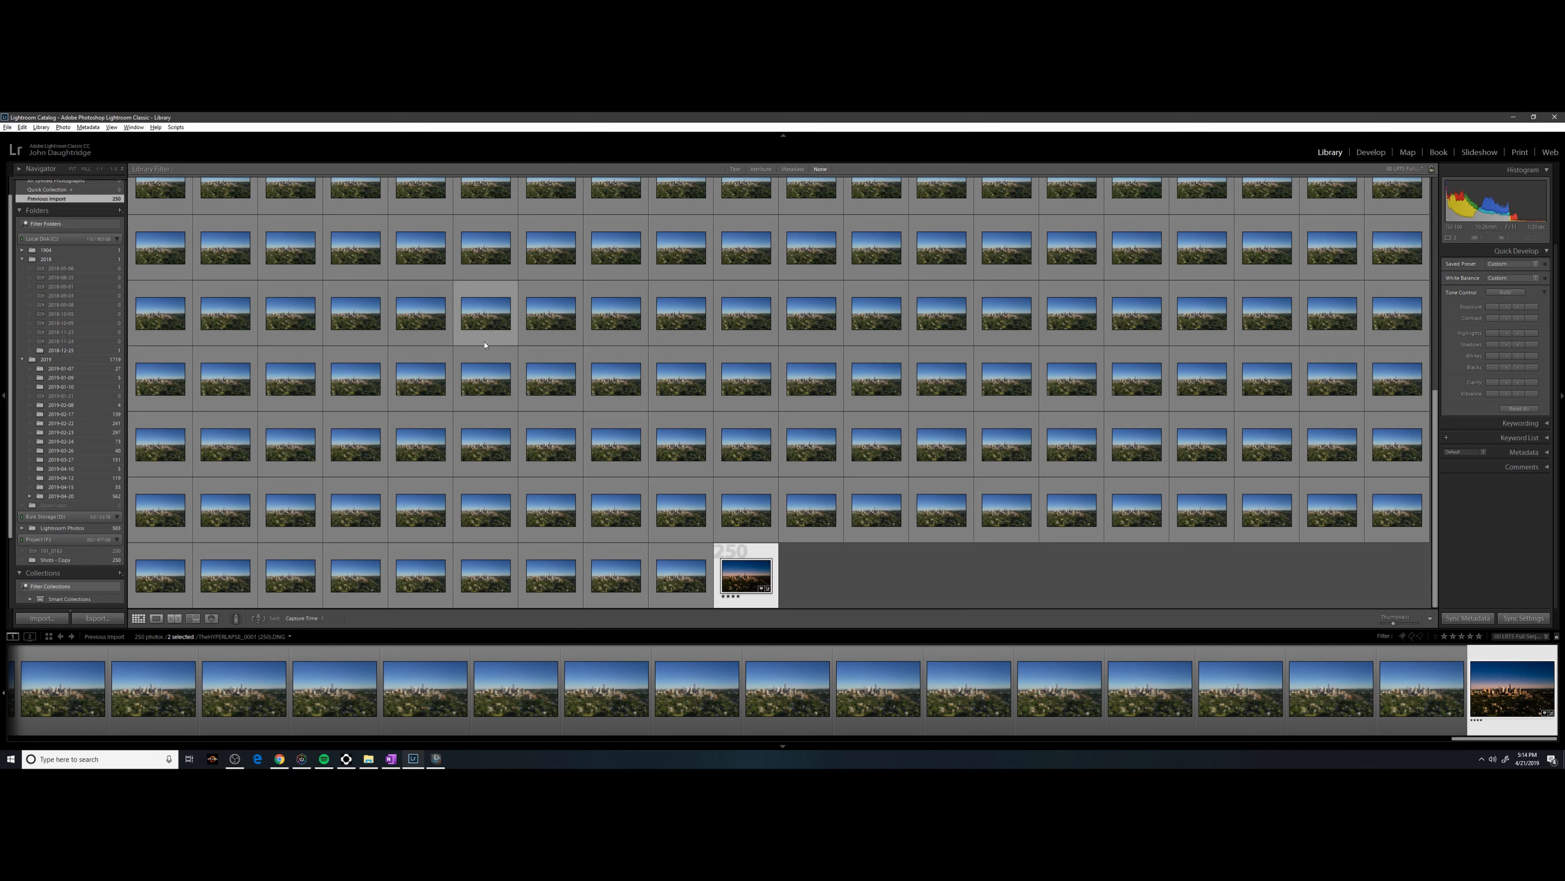
Save the edits of all 250 selected photos into their files, then open File Explorer.
{"action": "key", "text": "ctrl+a"}
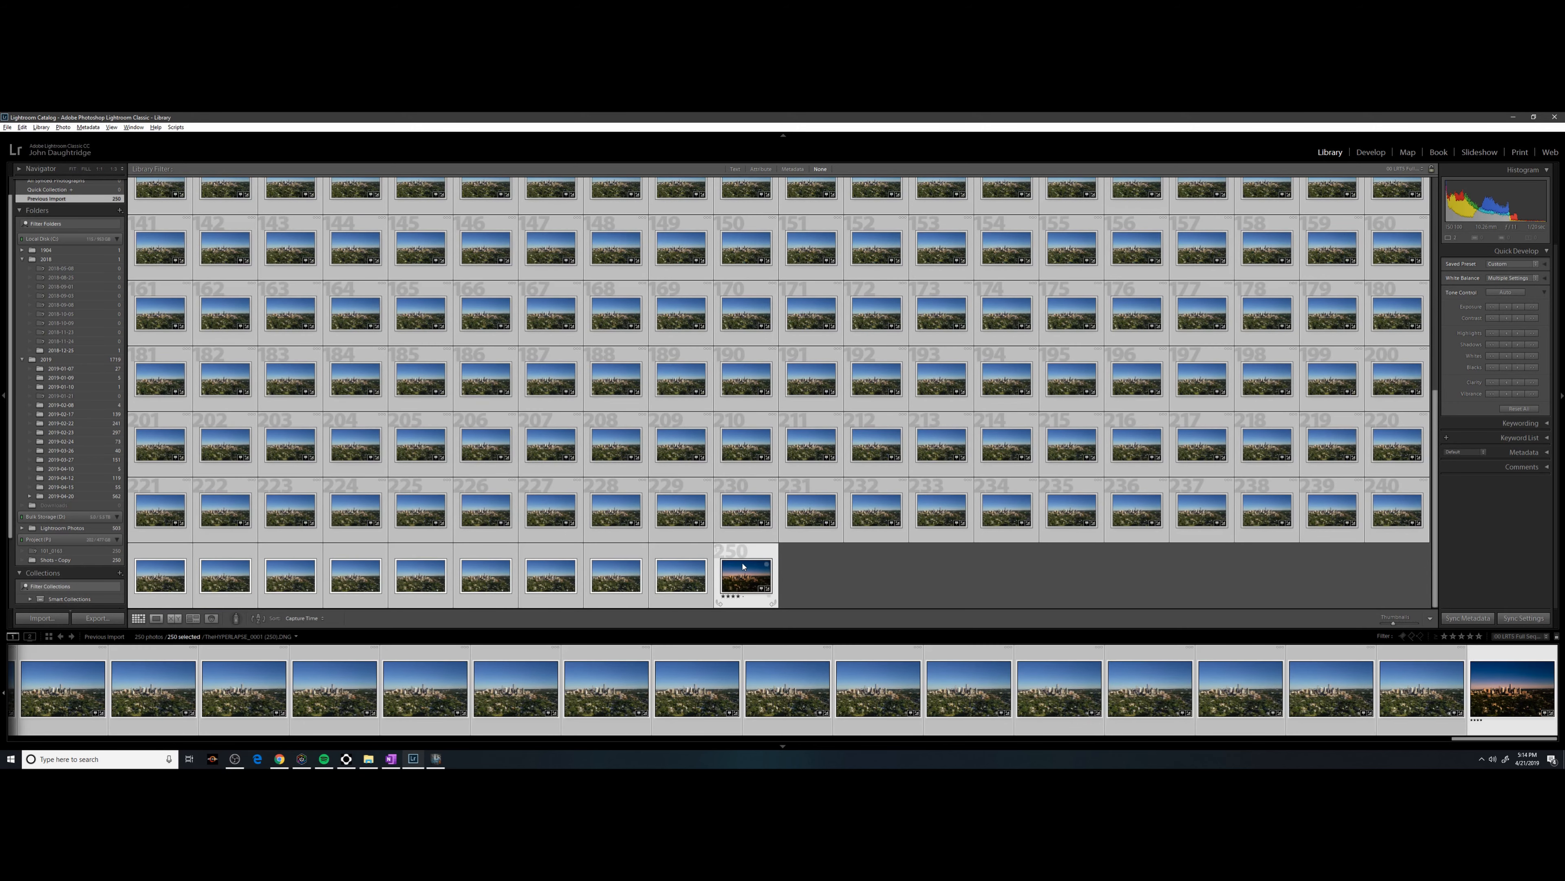
{"action": "right_click", "coordinate": [743, 560]}
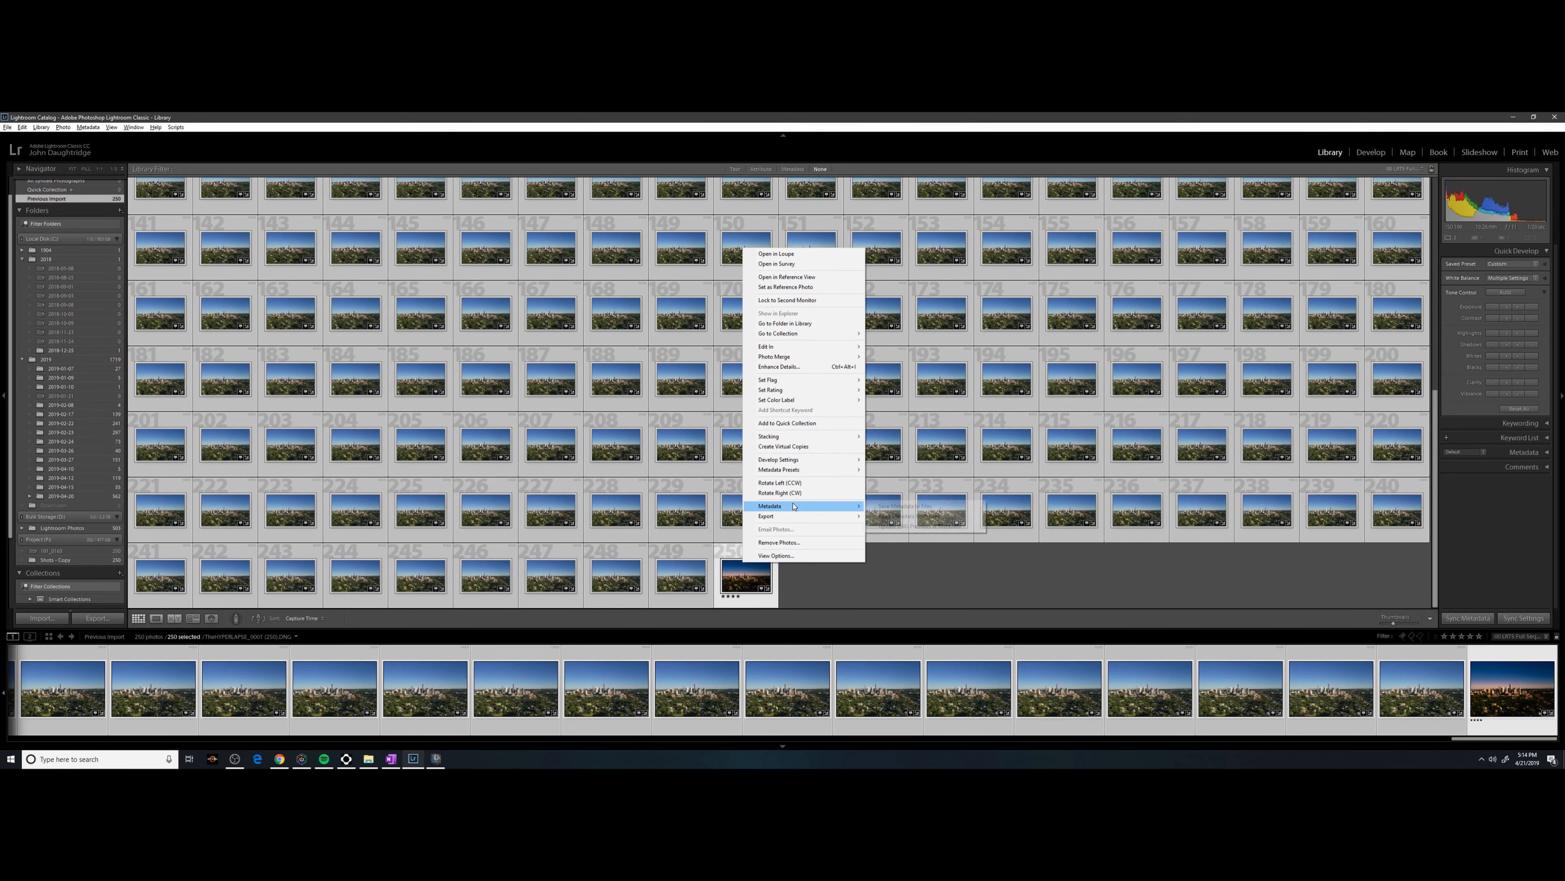
{"action": "mouse_move", "coordinate": [778, 505]}
{"action": "left_click", "coordinate": [920, 508]}
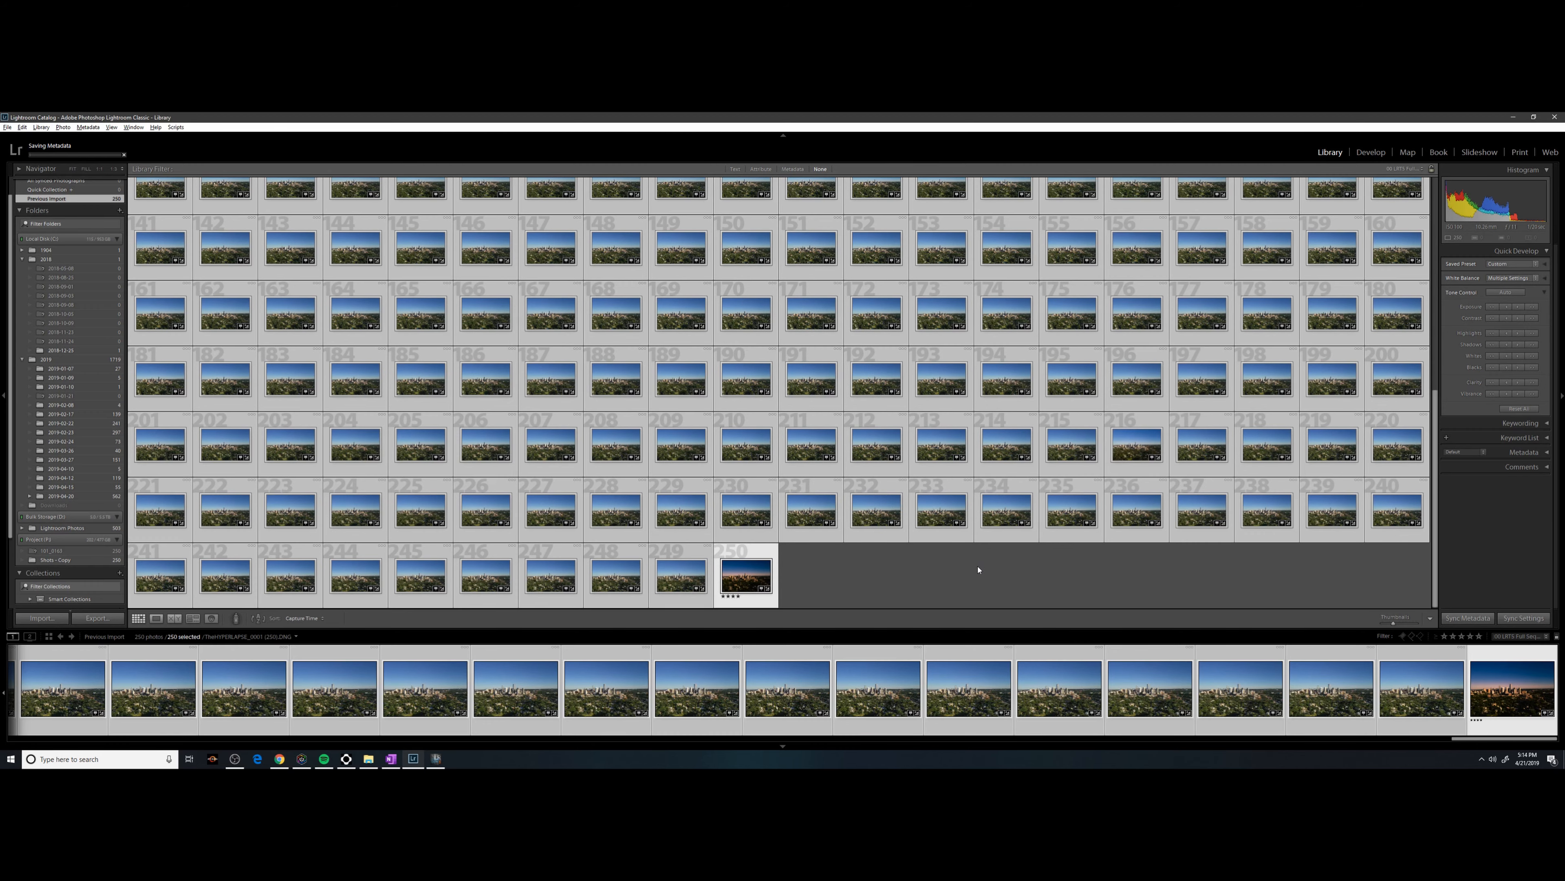
{"action": "key", "text": "super+e"}
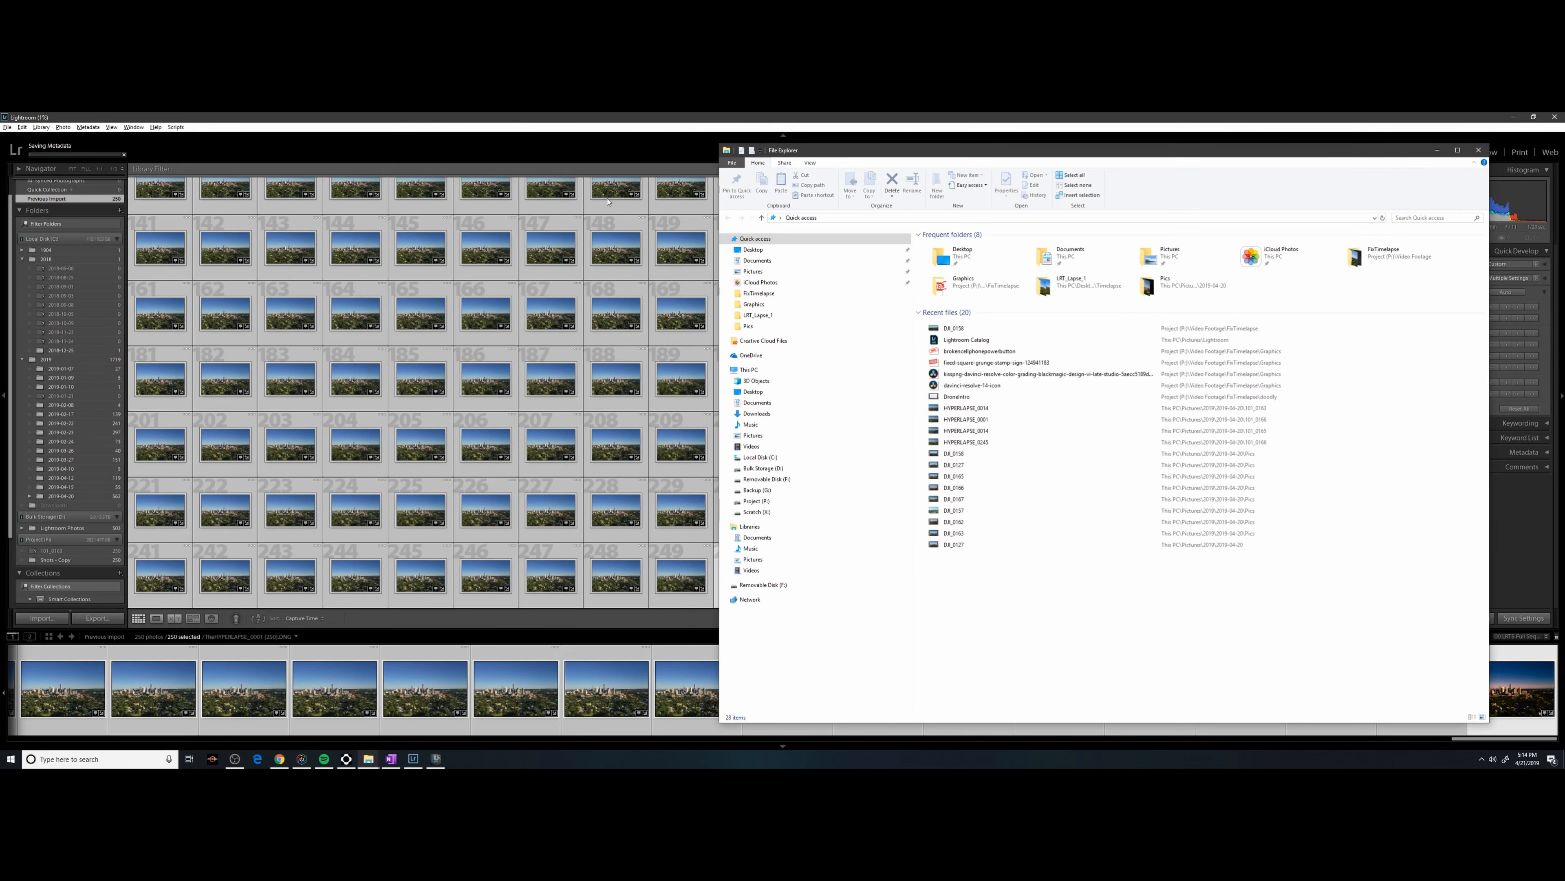
Reload the XMP edits into the 250-frame LRTimelapse sequence, accepting the unsaved-changes prompt.
{"action": "left_click", "coordinate": [756, 500]}
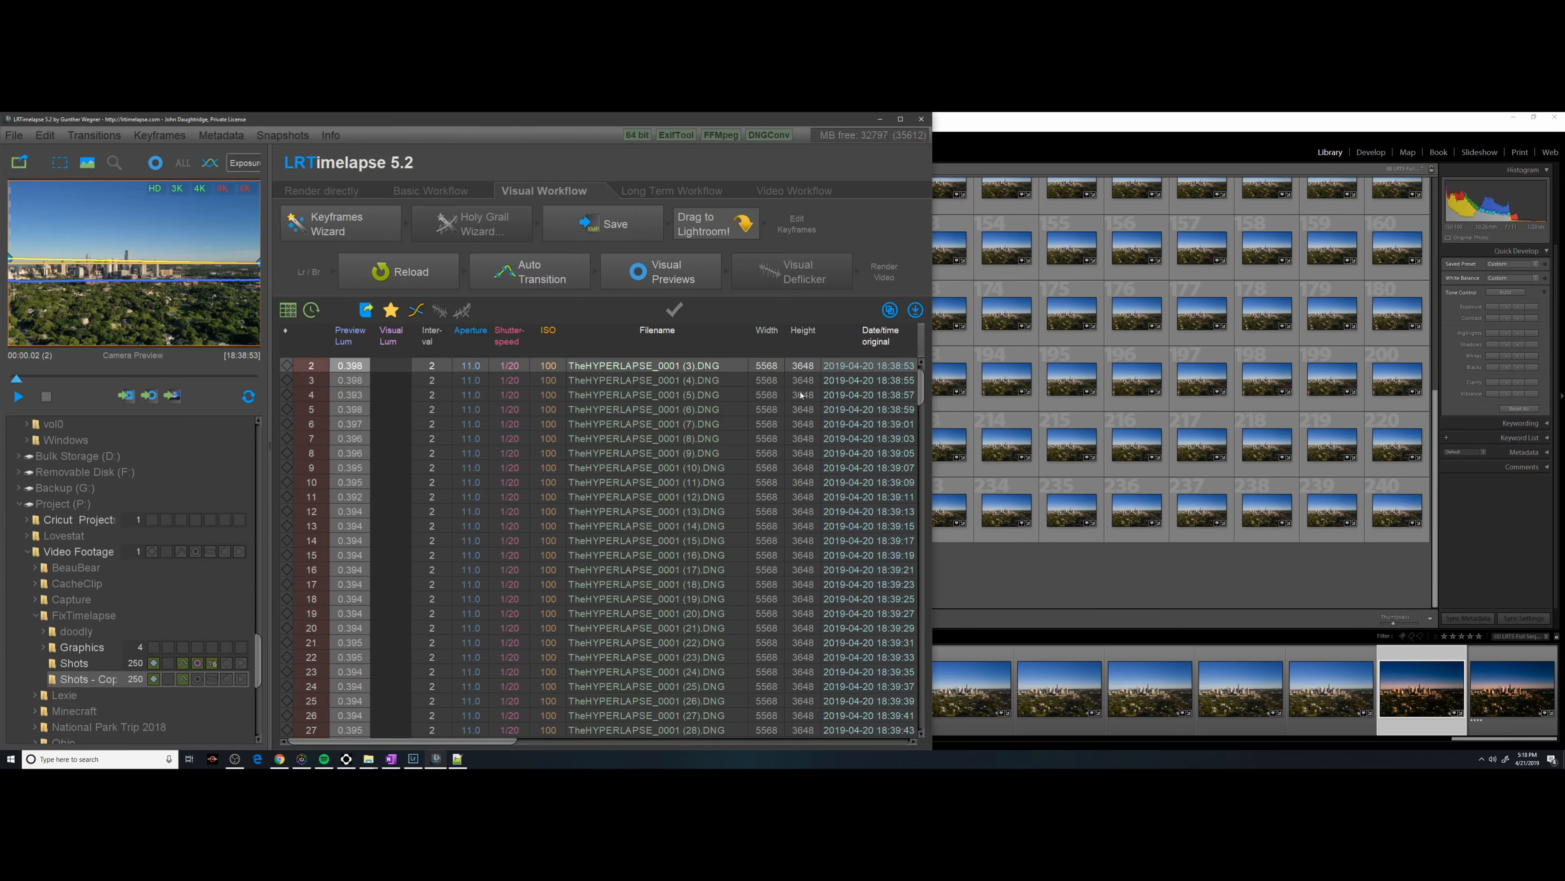
{"action": "left_click", "coordinate": [379, 277]}
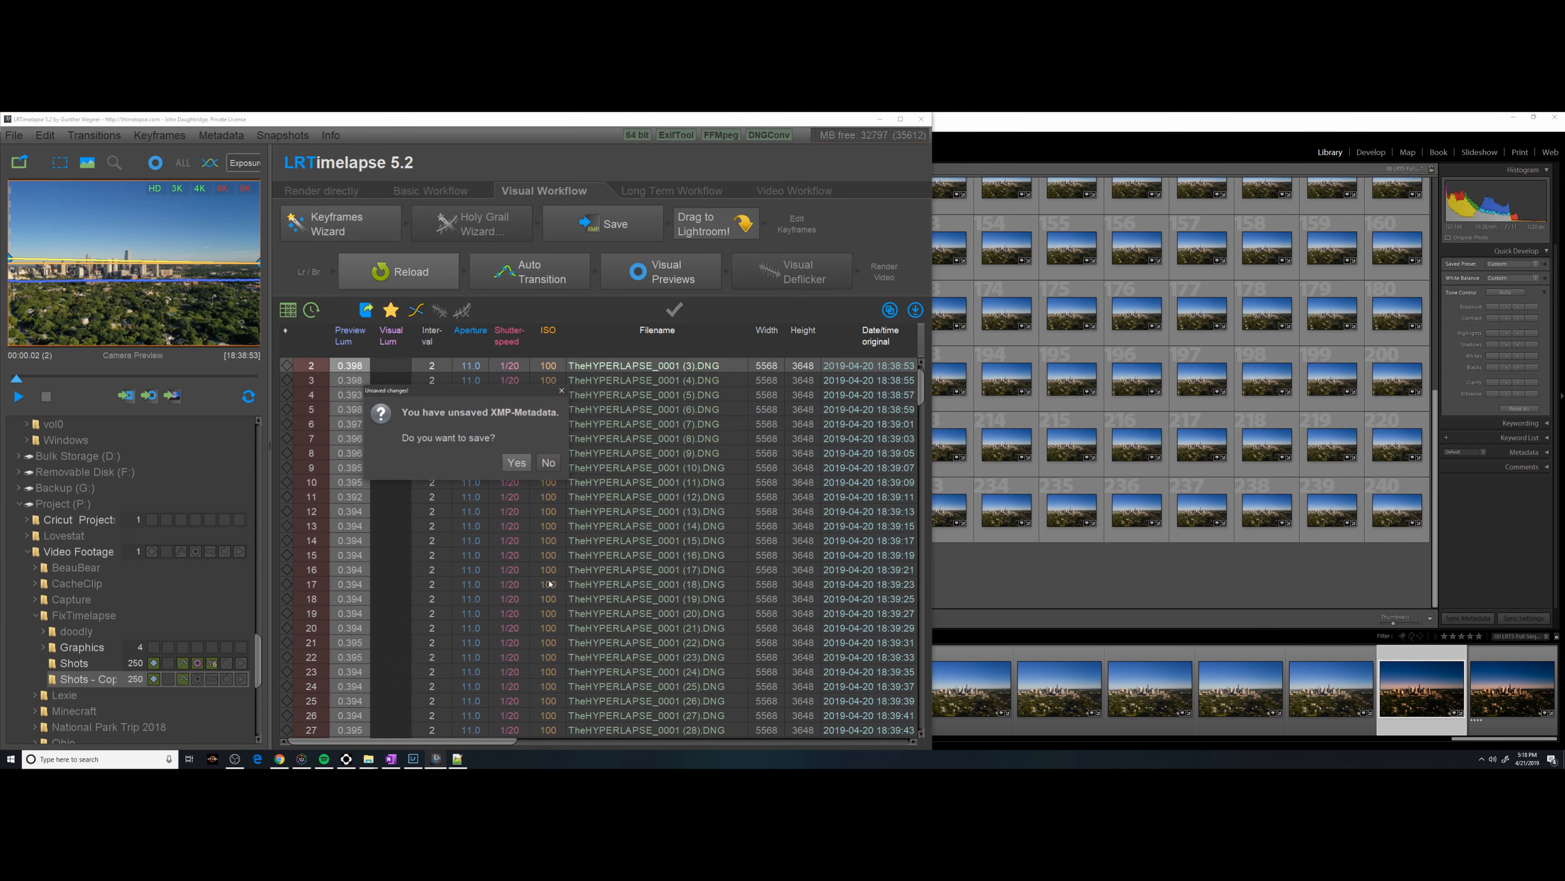
{"action": "left_click", "coordinate": [548, 462]}
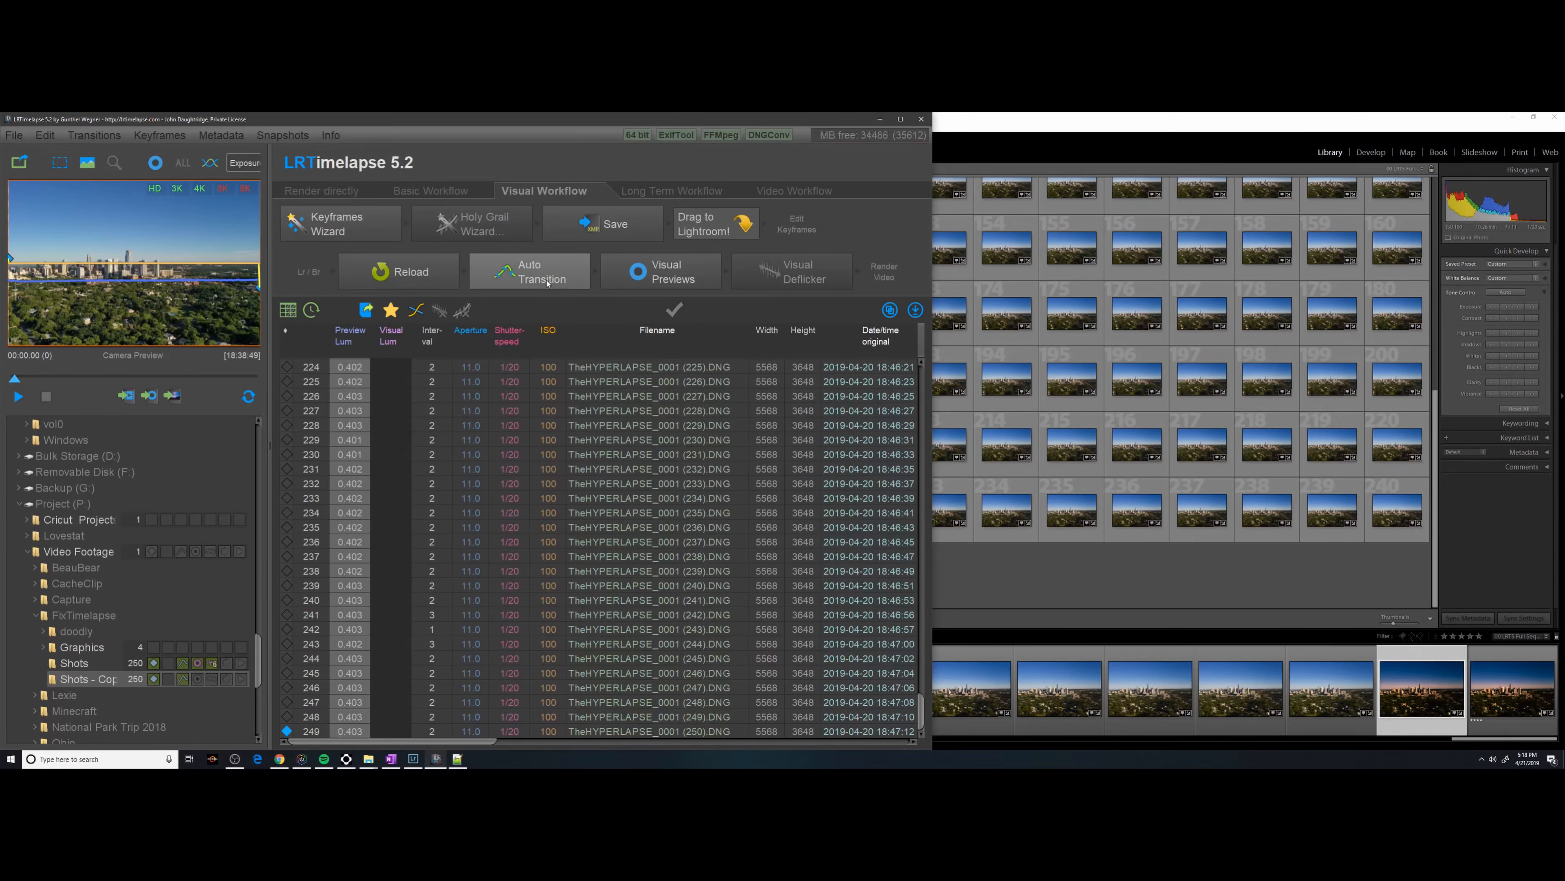
Run Auto Transition across all frames and compute the visual previews.
{"action": "left_click", "coordinate": [547, 277]}
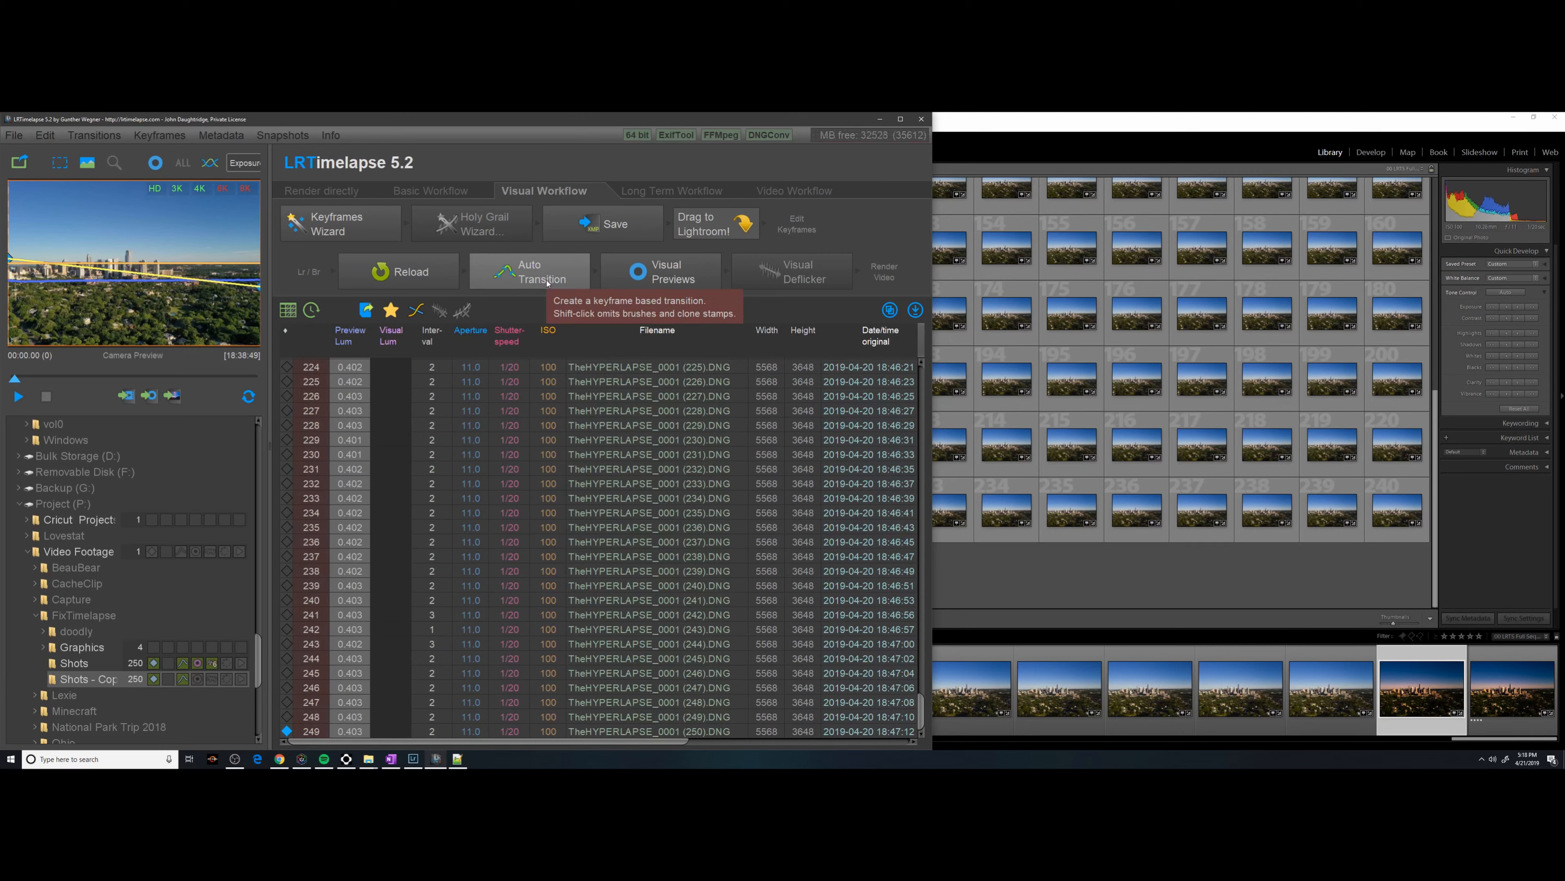
{"action": "left_click", "coordinate": [644, 265]}
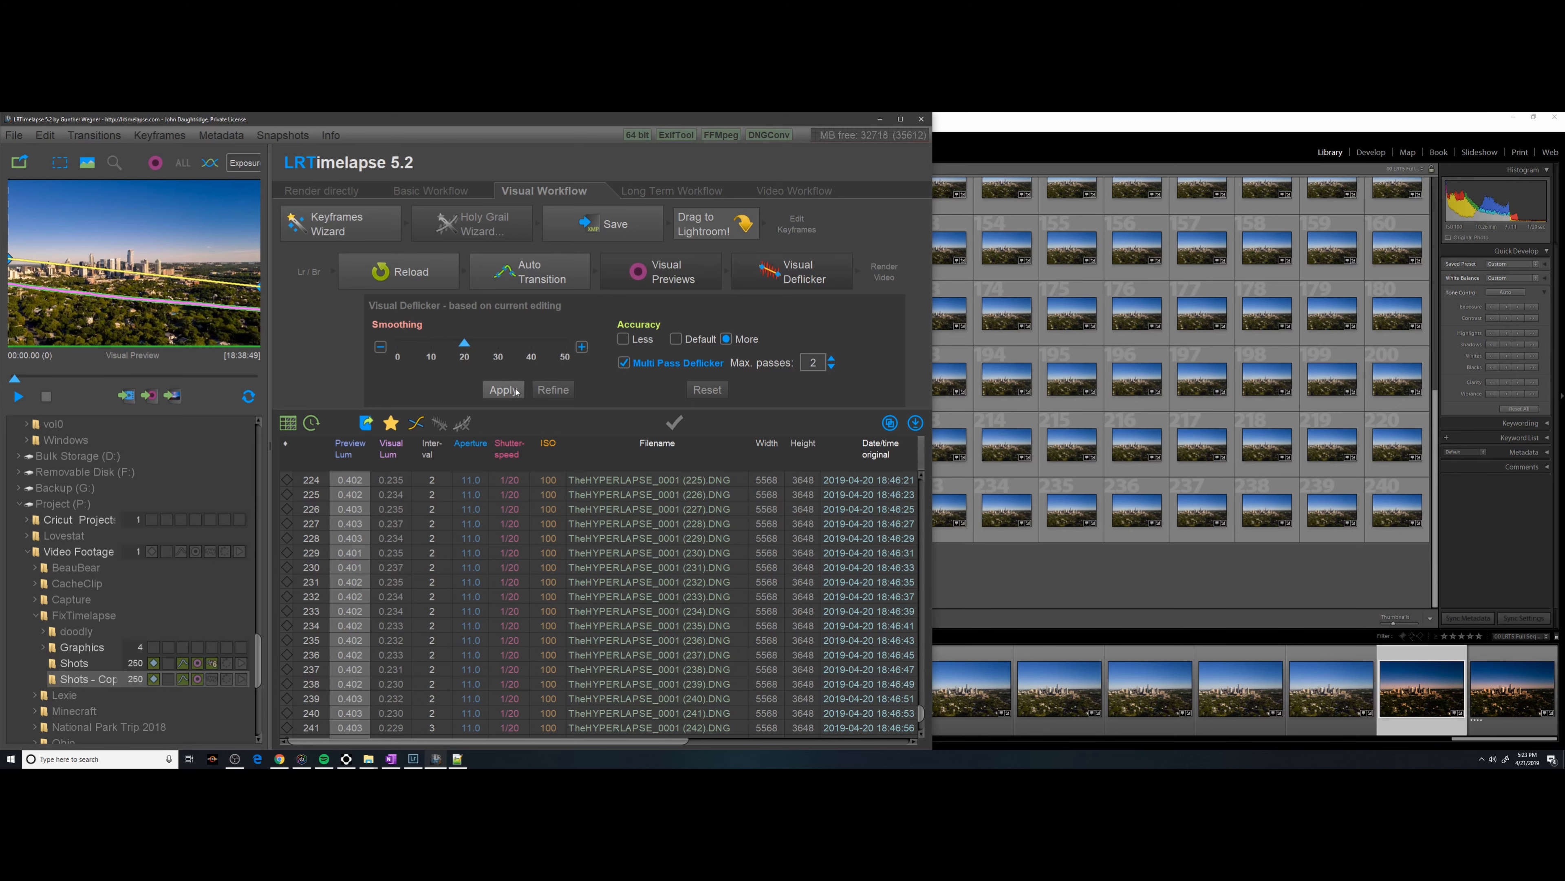
Apply Visual Deflicker with smoothing 20, More accuracy and 2-pass multi-pass deflicker.
{"action": "left_click", "coordinate": [503, 390]}
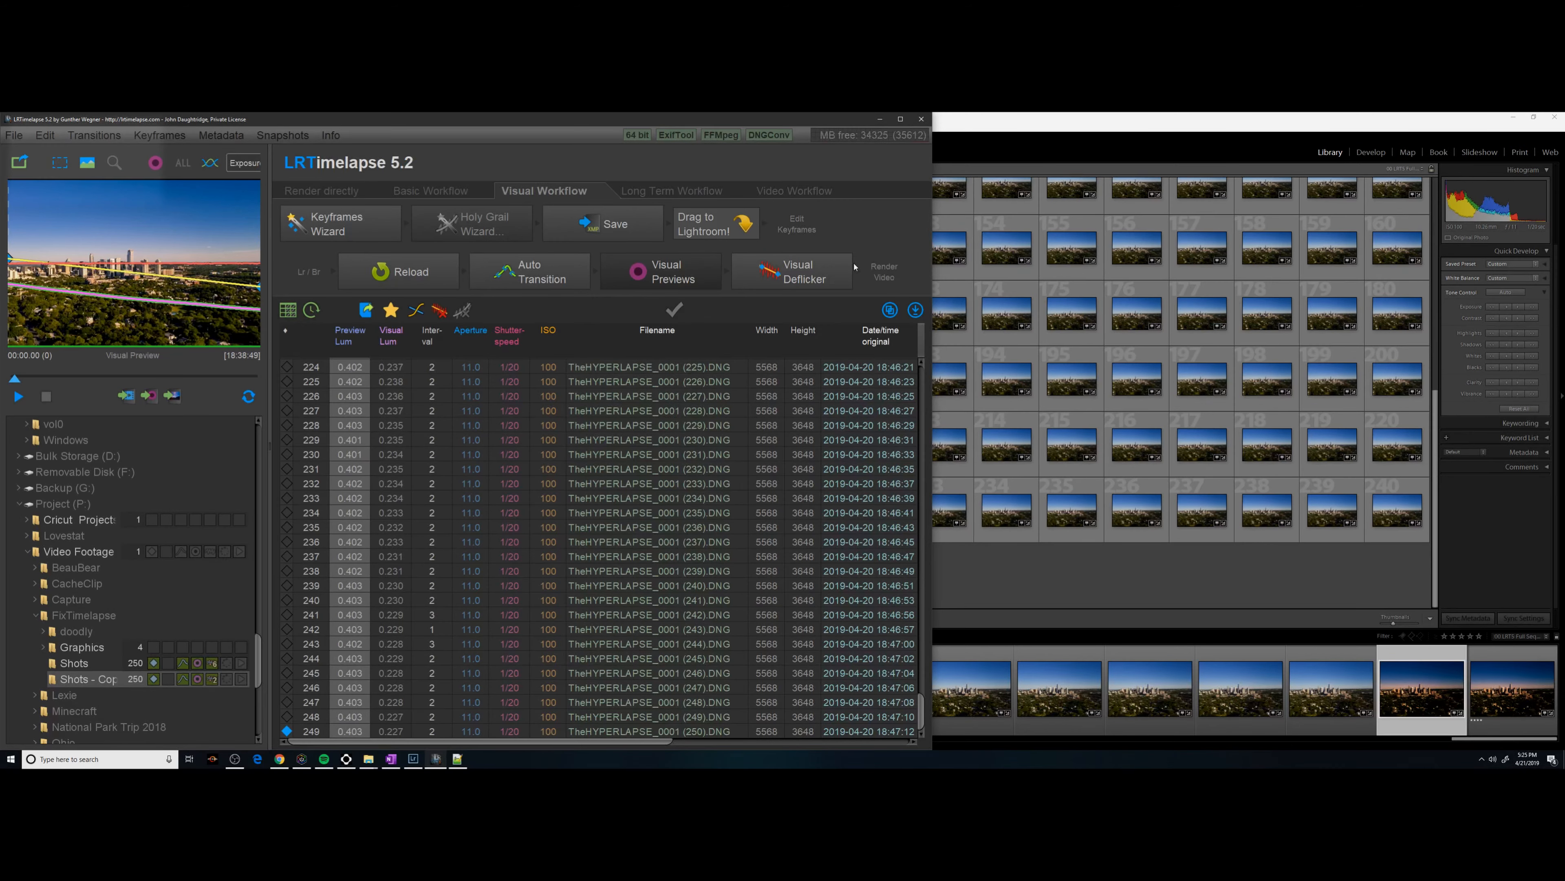
Select all 250 photos in Lightroom and read their deflickered metadata back from the files.
{"action": "left_click", "coordinate": [1258, 581]}
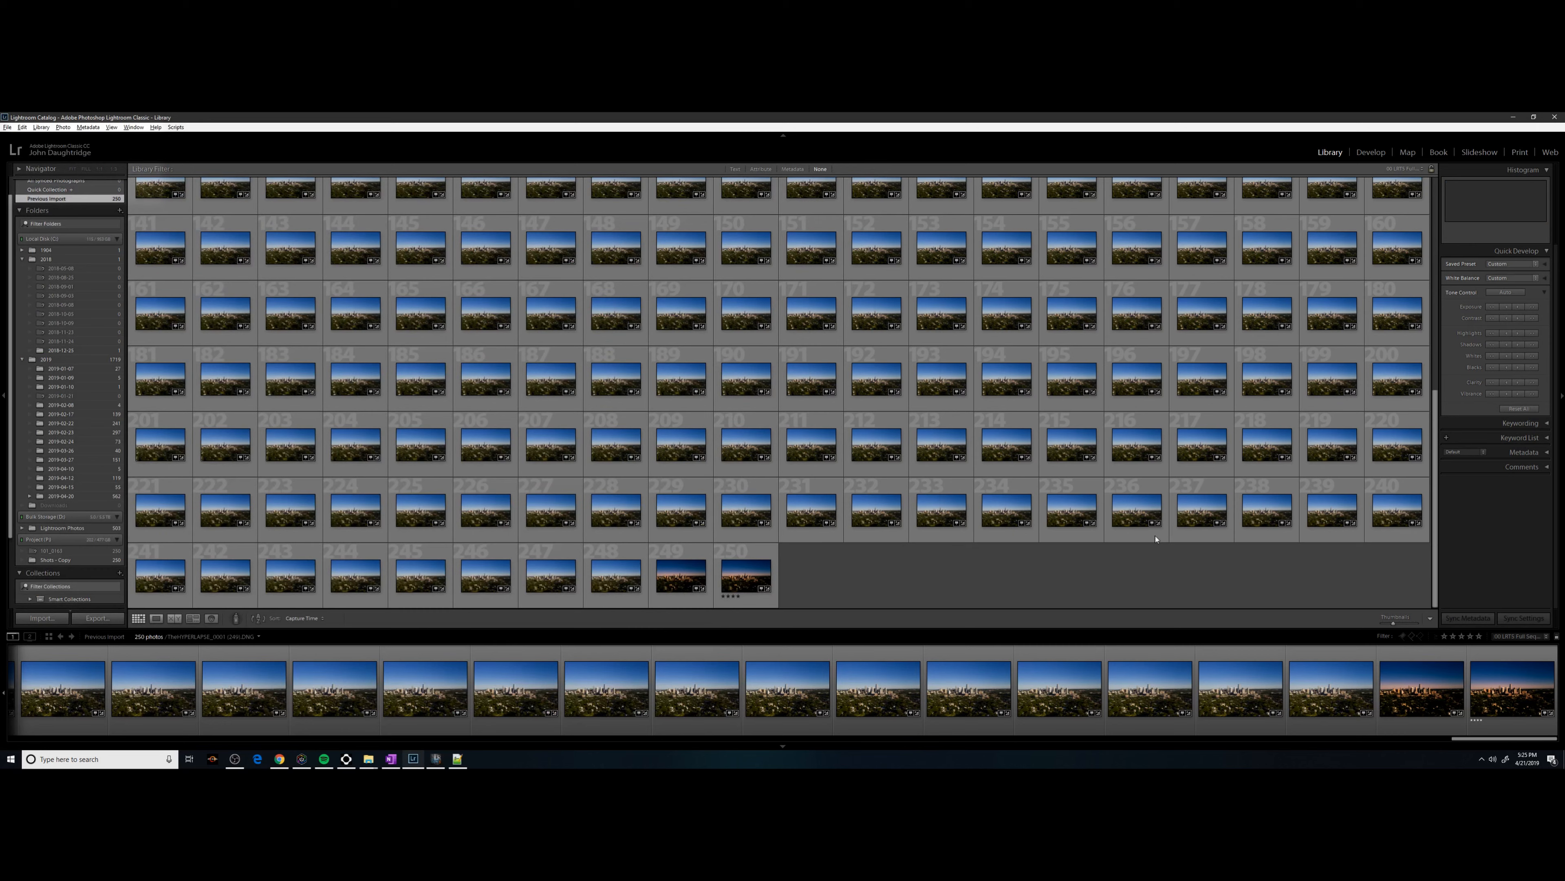
{"action": "left_click", "coordinate": [822, 381]}
{"action": "key", "text": "ctrl+a"}
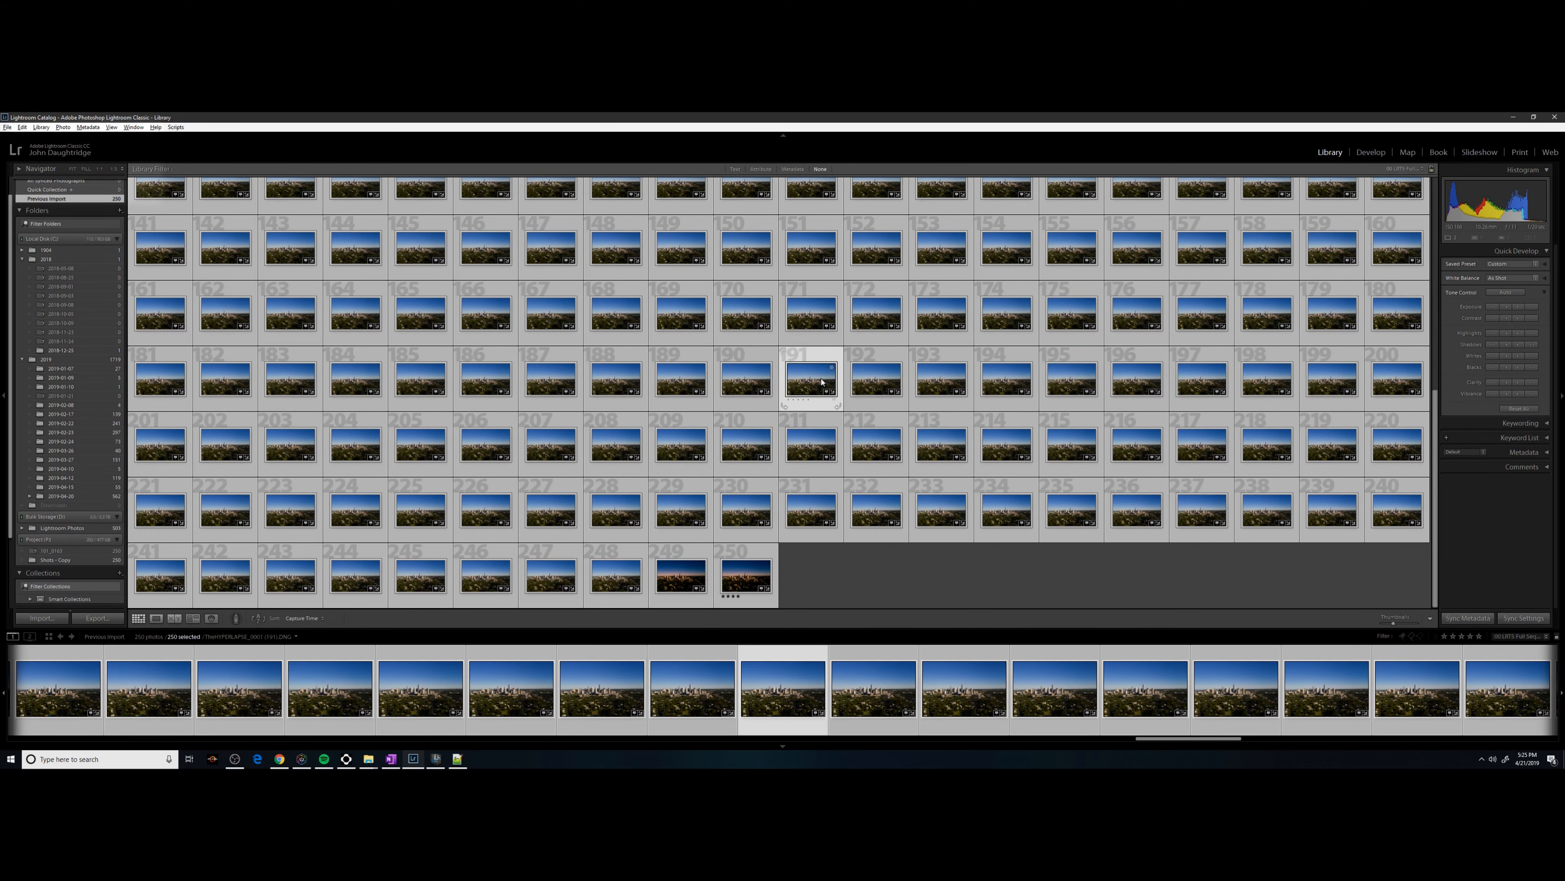
{"action": "right_click", "coordinate": [821, 382]}
{"action": "mouse_move", "coordinate": [901, 640]}
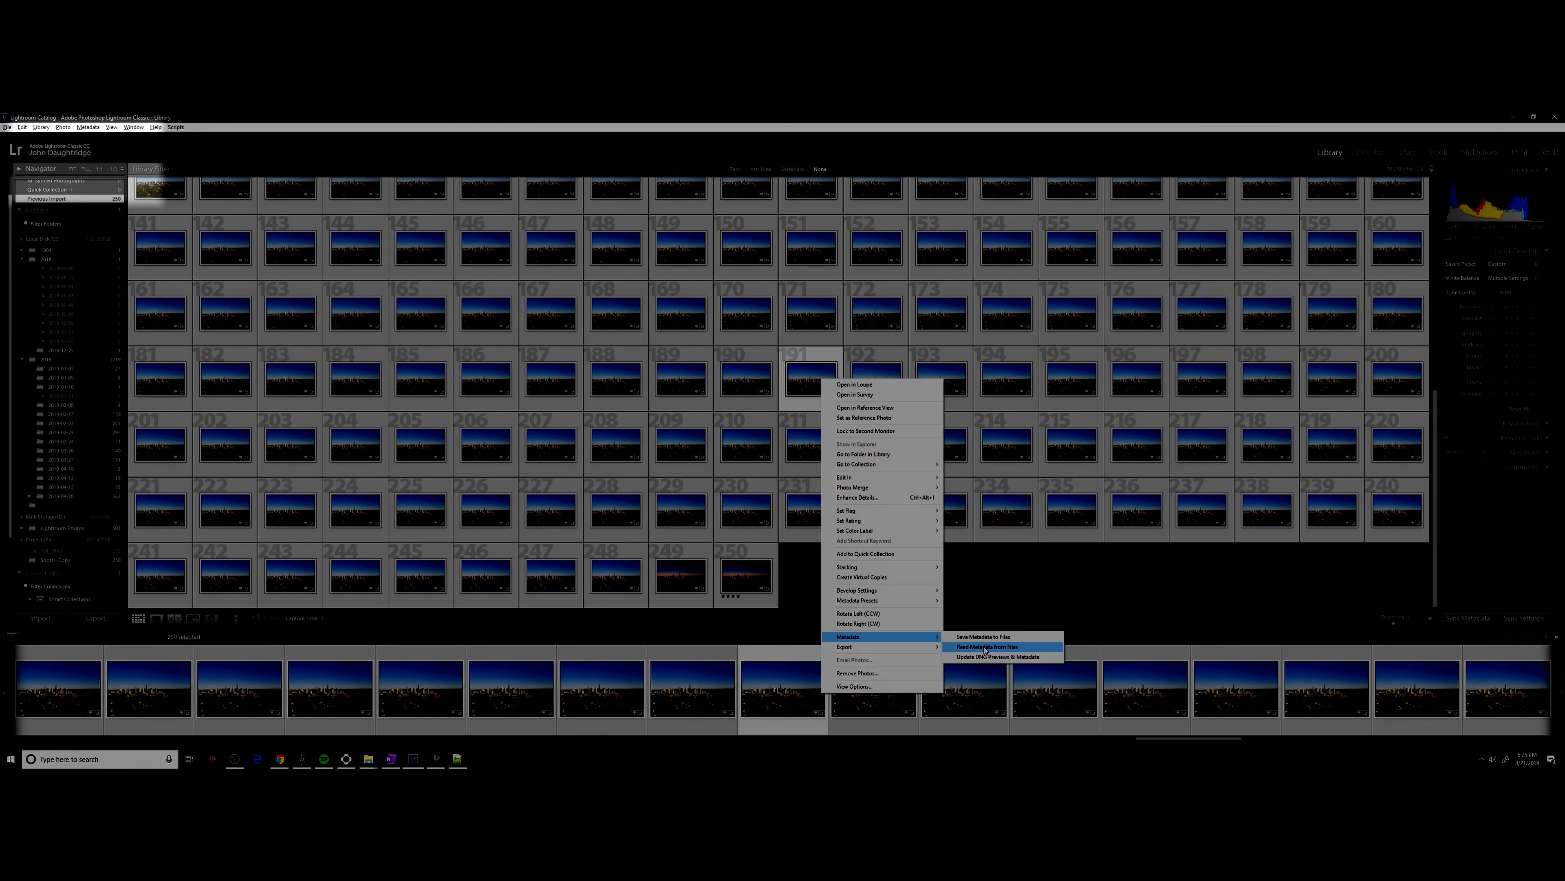
{"action": "left_click", "coordinate": [985, 648]}
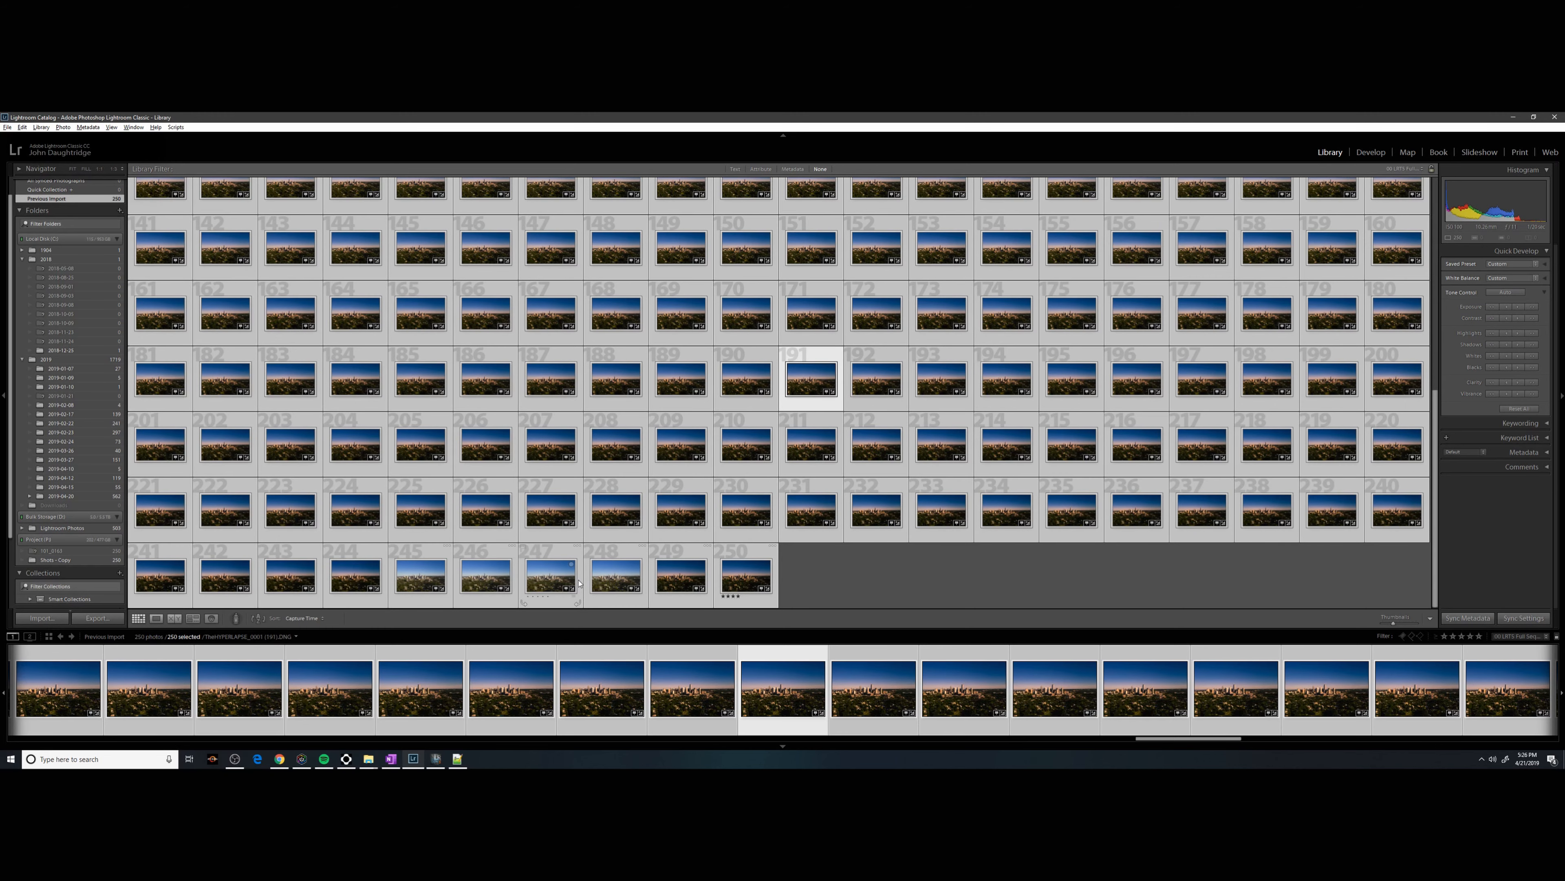
{"action": "scroll", "coordinate": [750, 352], "scroll_direction": "up", "scroll_amount": 10}
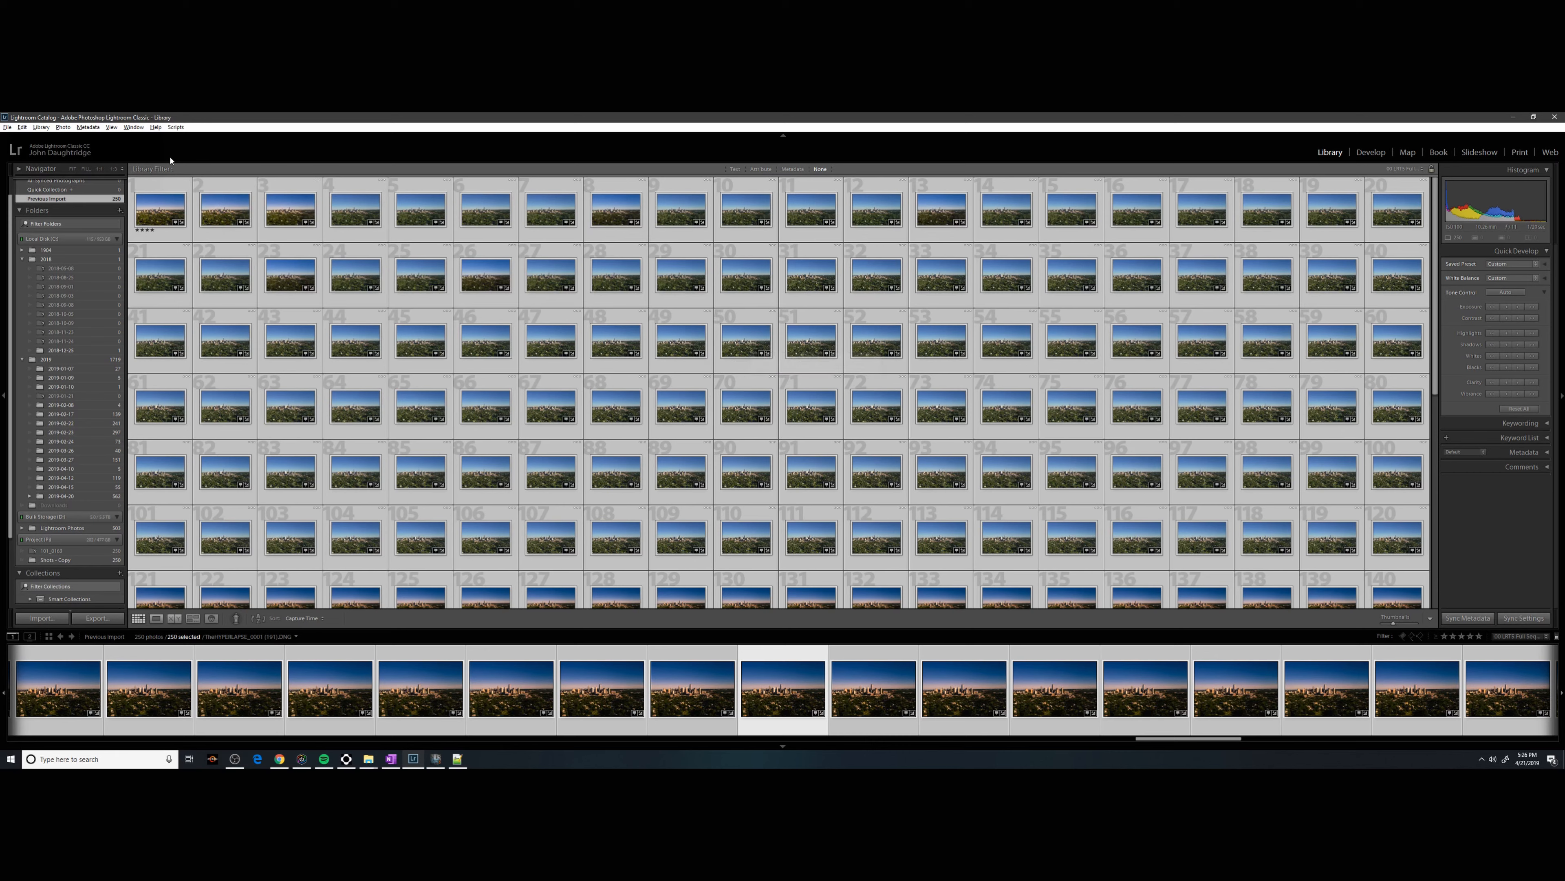
Export all 250 photos as JPEGs with the previous export settings and check them in File Explorer.
{"action": "right_click", "coordinate": [169, 196]}
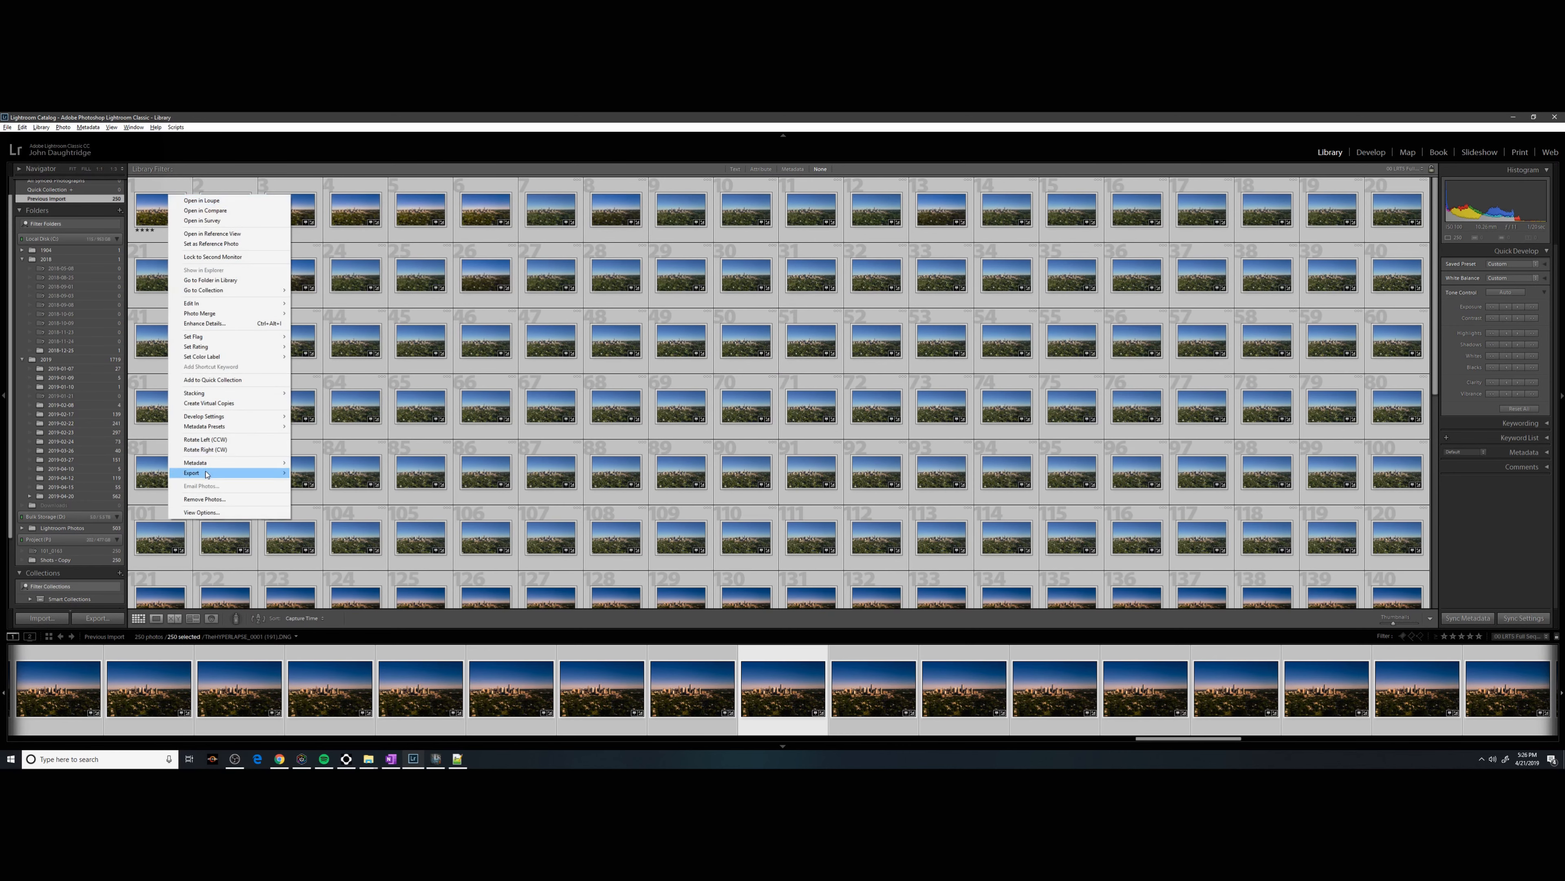
{"action": "mouse_move", "coordinate": [283, 473]}
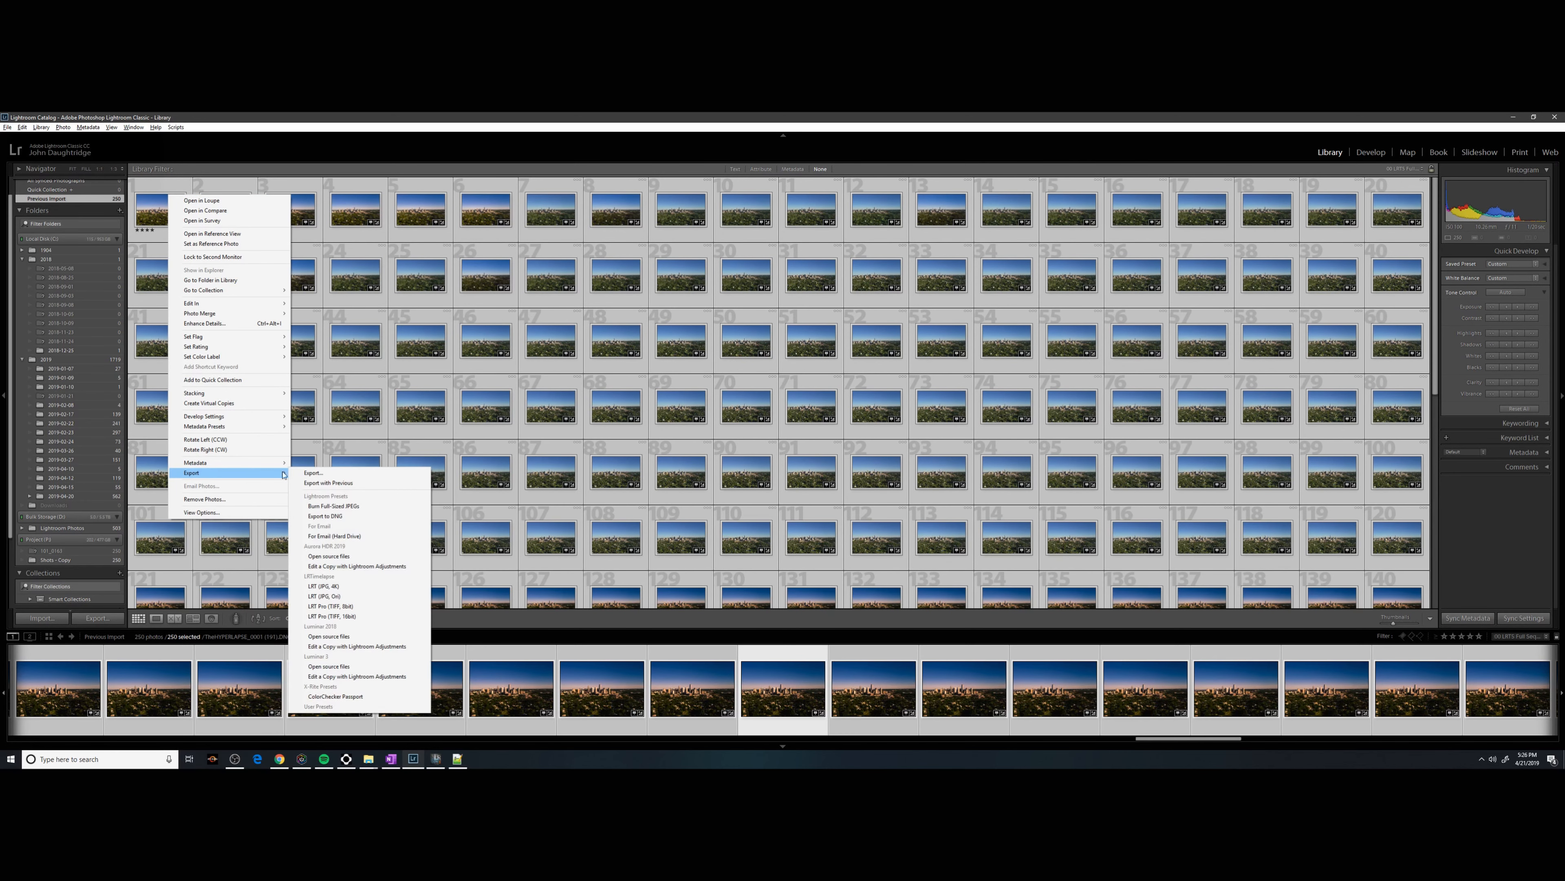
{"action": "left_click", "coordinate": [327, 482]}
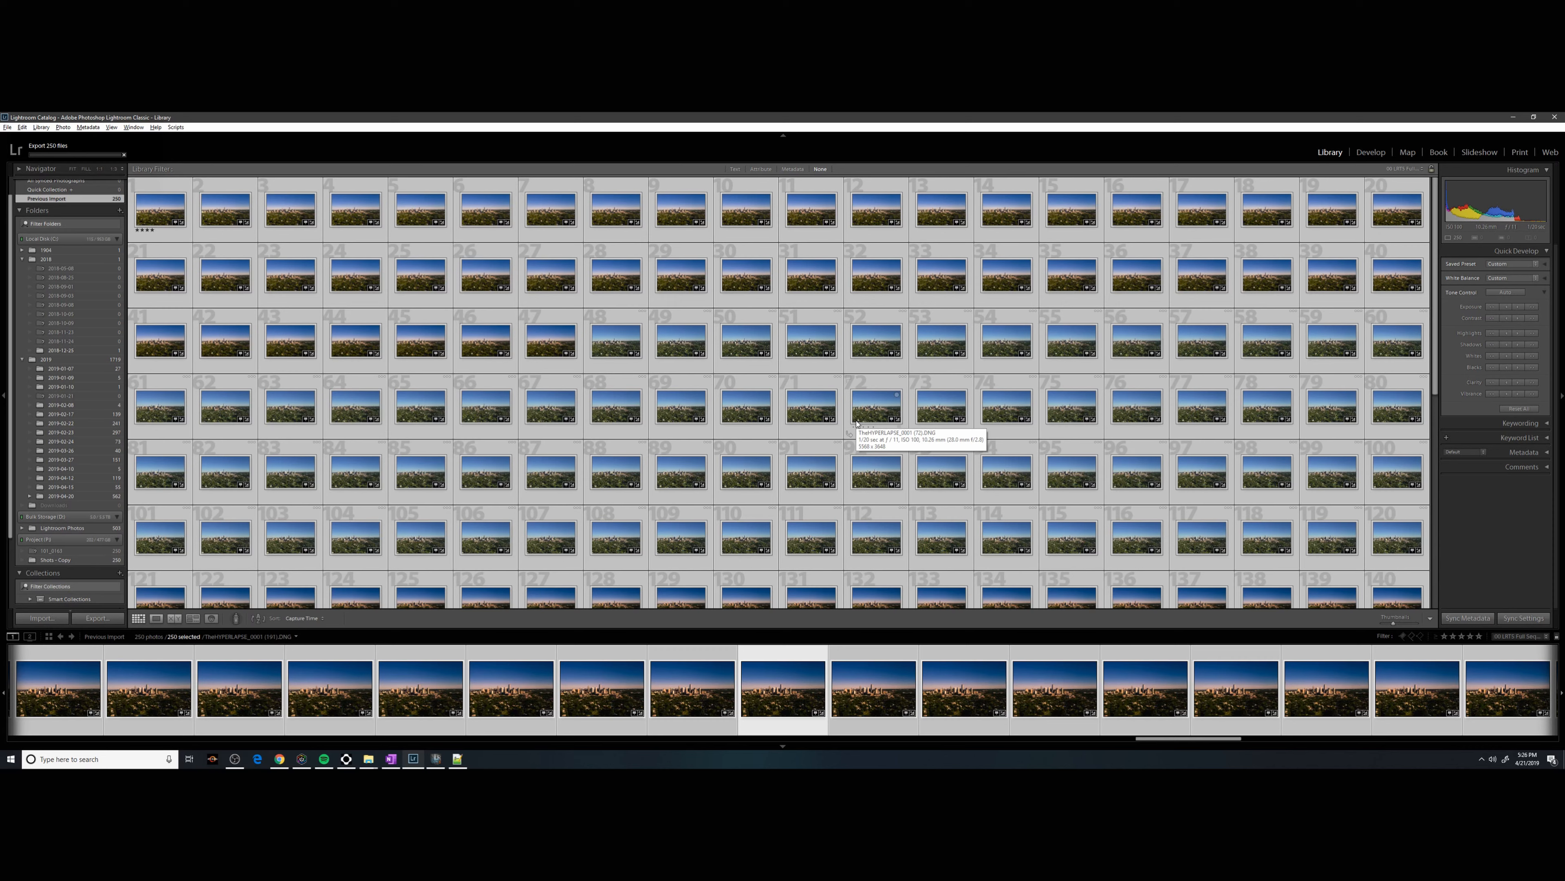
{"action": "left_click", "coordinate": [368, 759]}
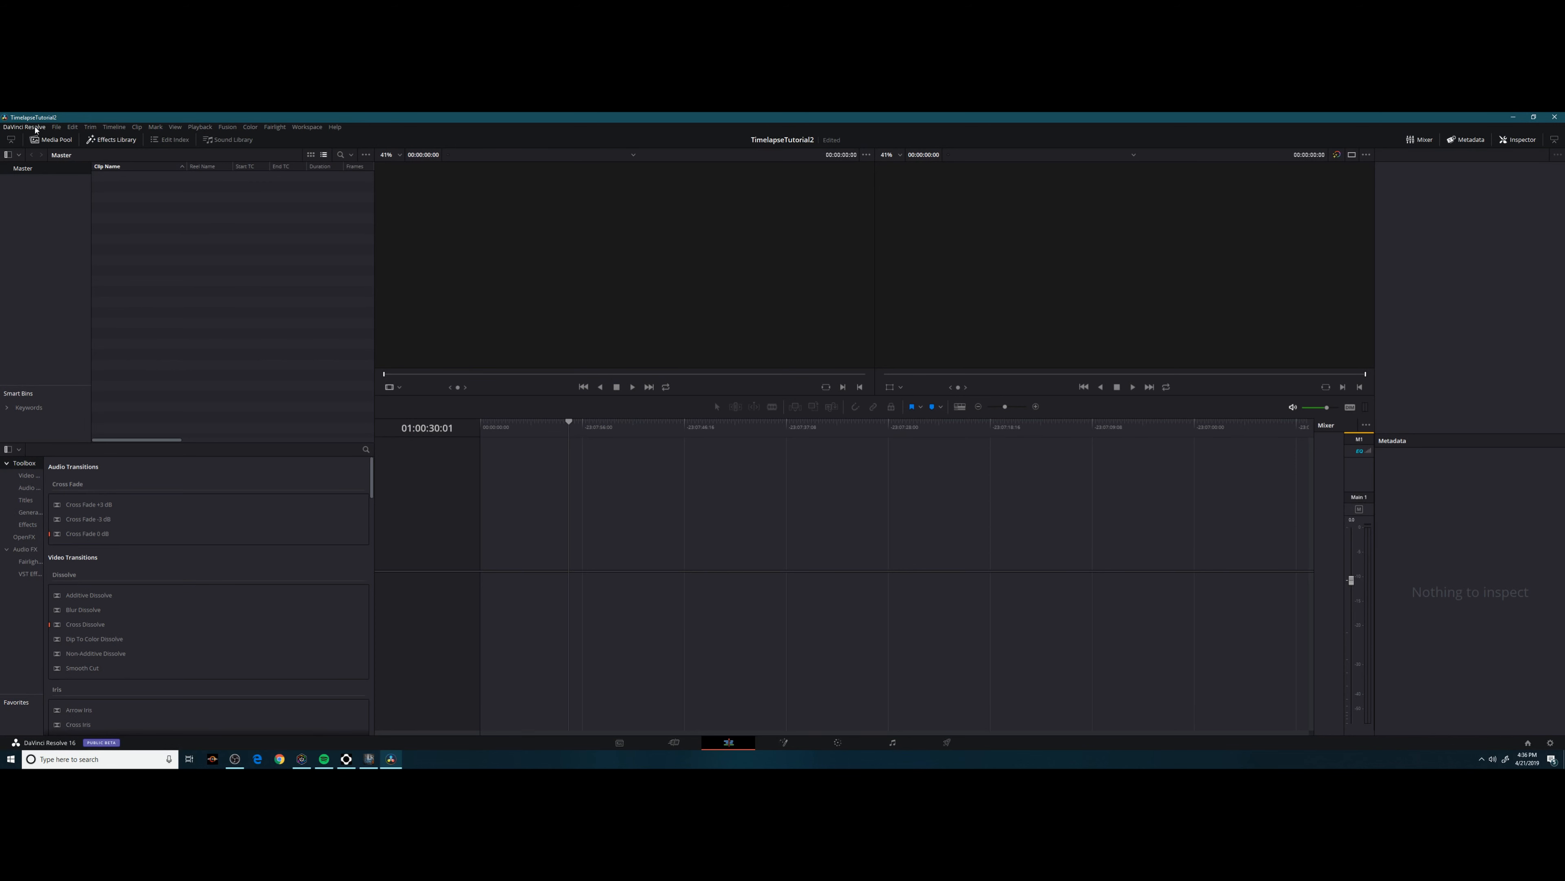
Set the project timeline resolution to 3840 x 2160 Ultra HD and monitoring to UHD 2160p 30.
{"action": "left_click", "coordinate": [36, 127]}
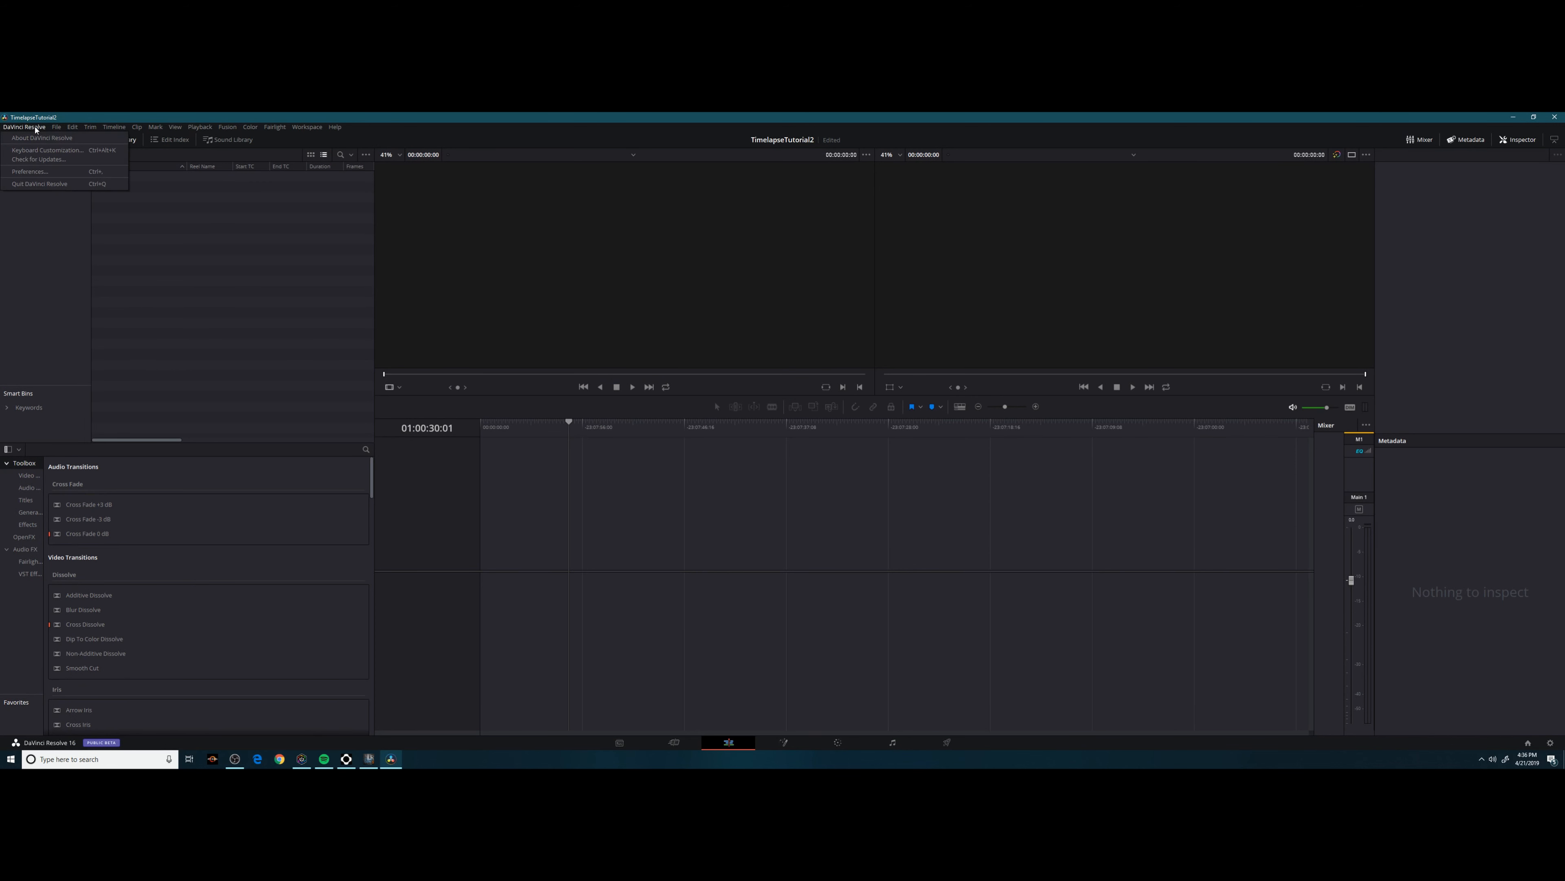
{"action": "mouse_move", "coordinate": [57, 129]}
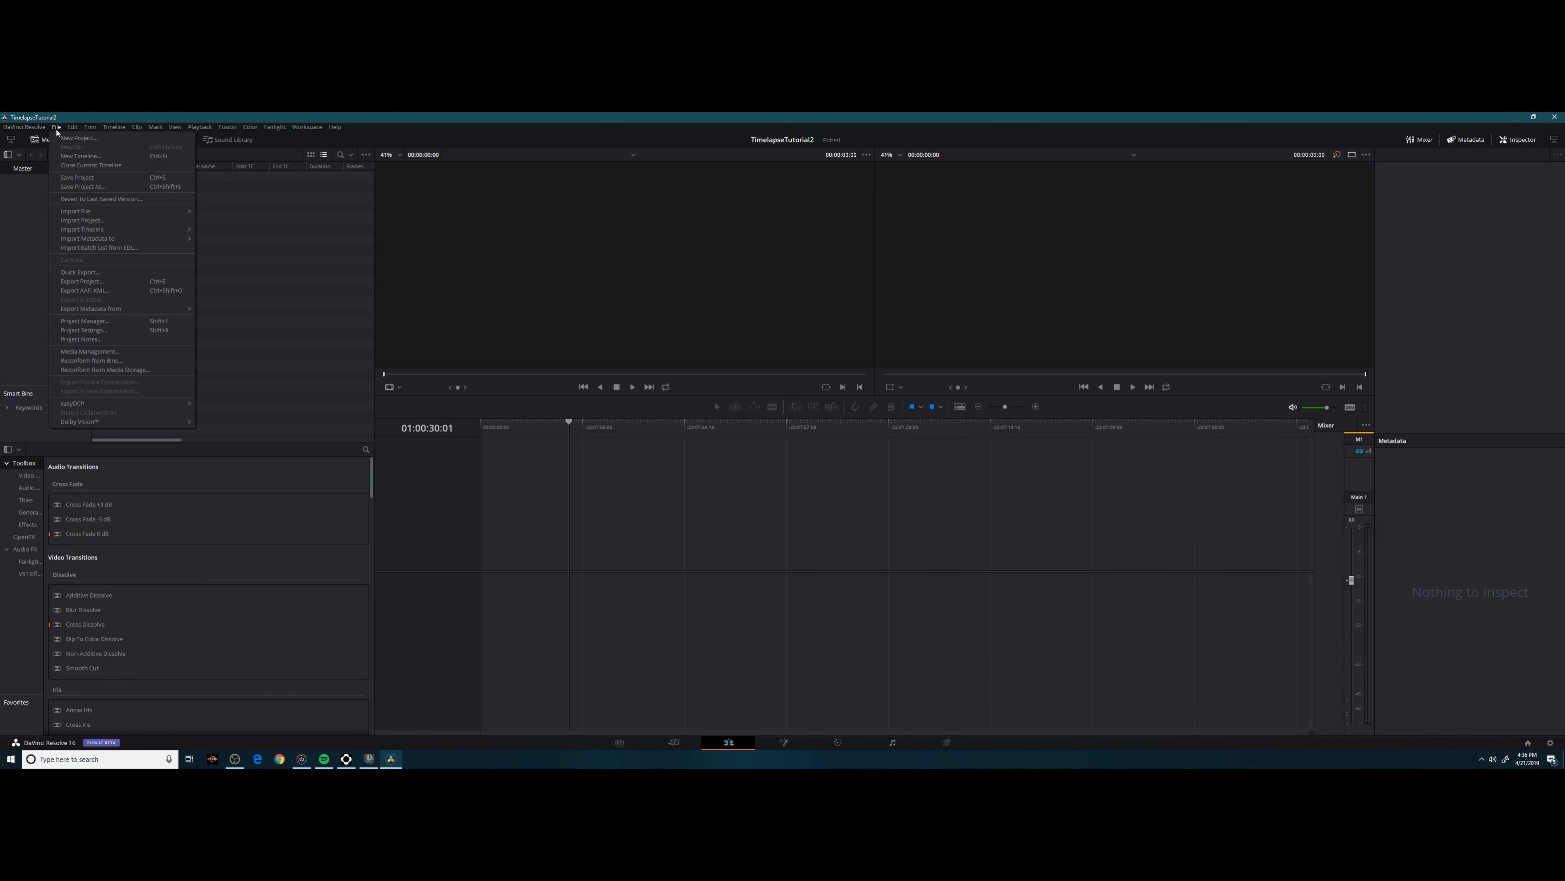
{"action": "left_click", "coordinate": [82, 331]}
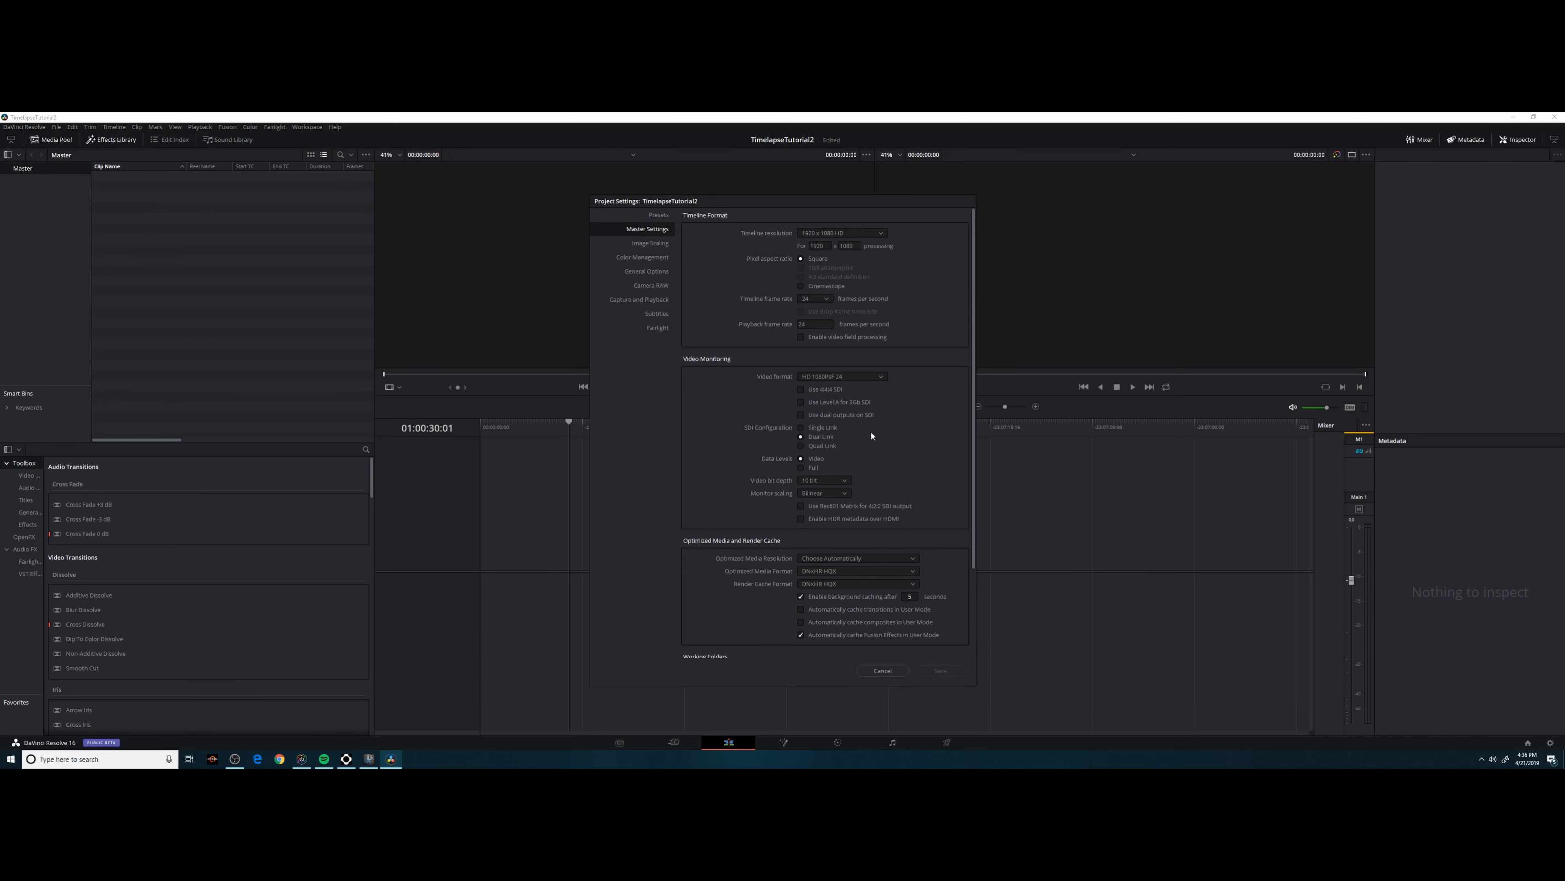
{"action": "left_click", "coordinate": [879, 233]}
{"action": "scroll", "coordinate": [878, 280], "scroll_direction": "down", "scroll_amount": 3}
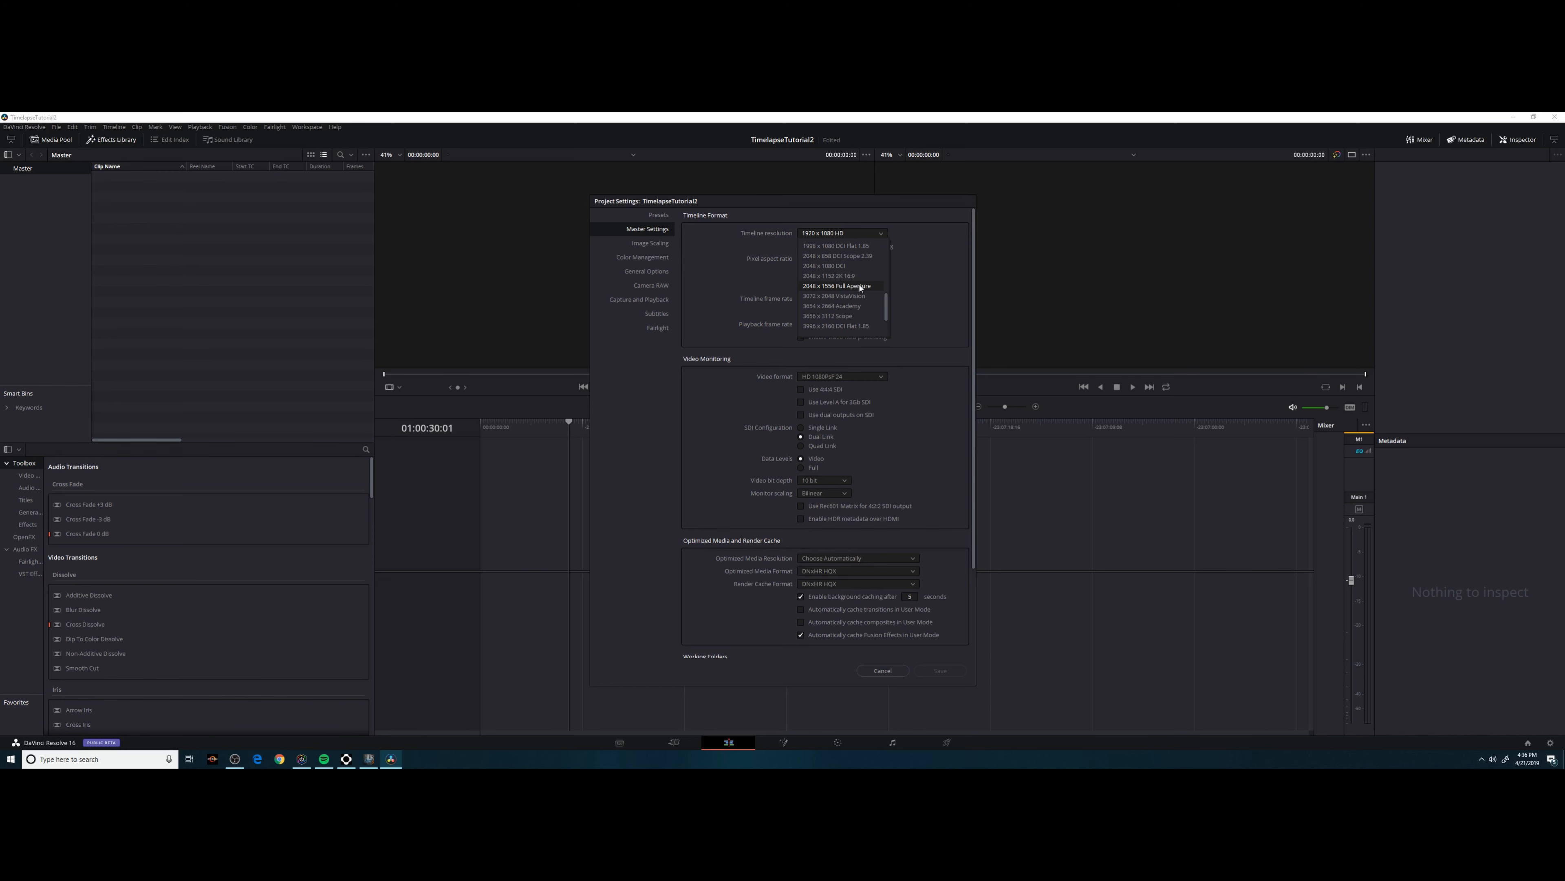
{"action": "scroll", "coordinate": [860, 287], "scroll_direction": "down", "scroll_amount": 2}
{"action": "left_click", "coordinate": [856, 256]}
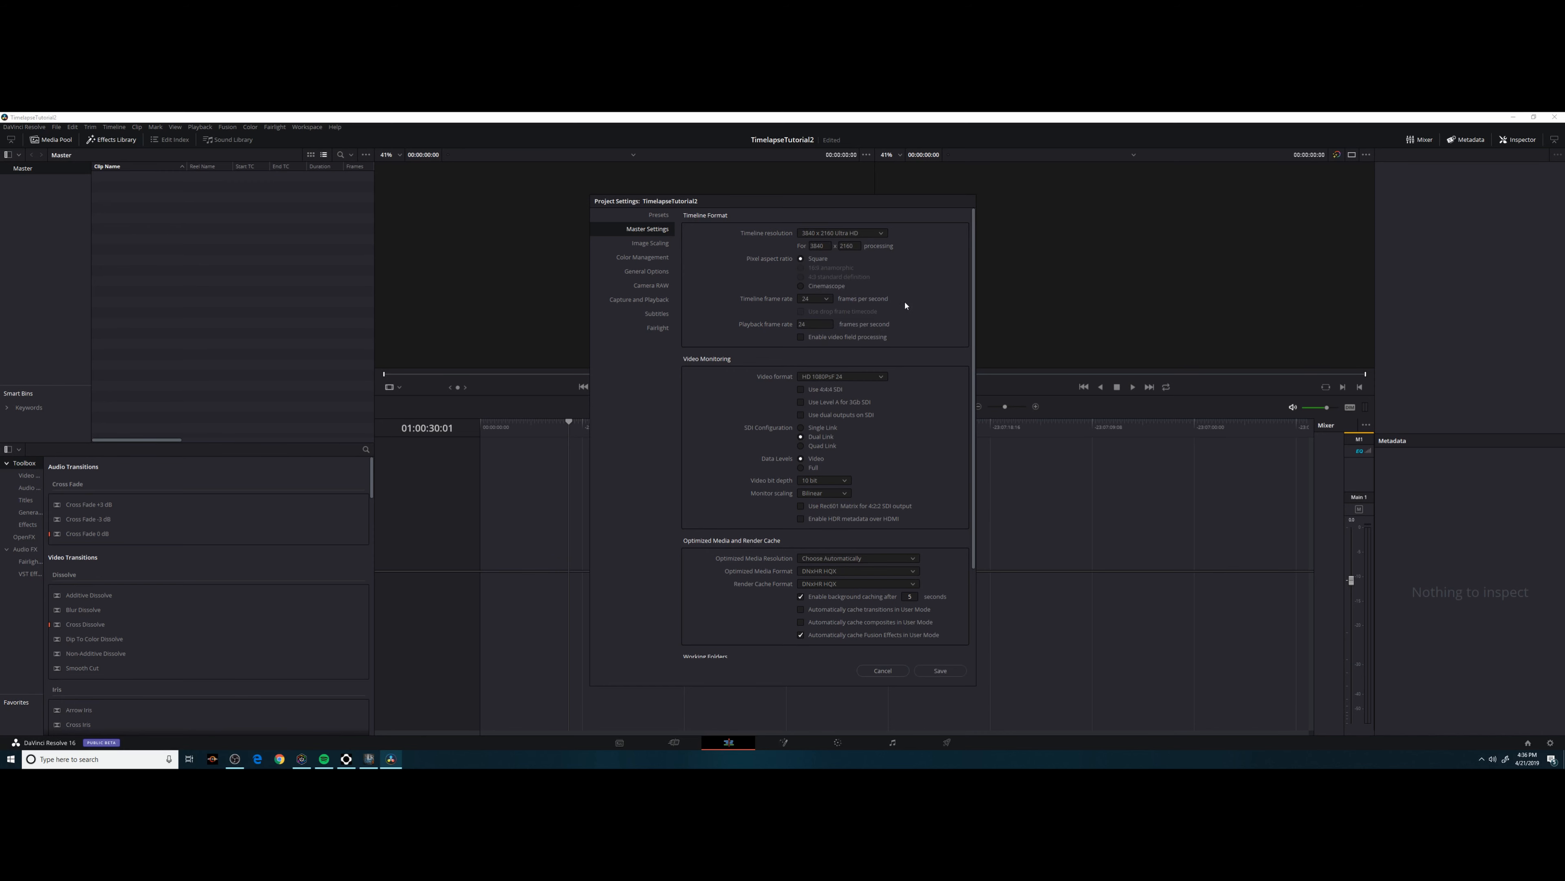
{"action": "left_click", "coordinate": [879, 377]}
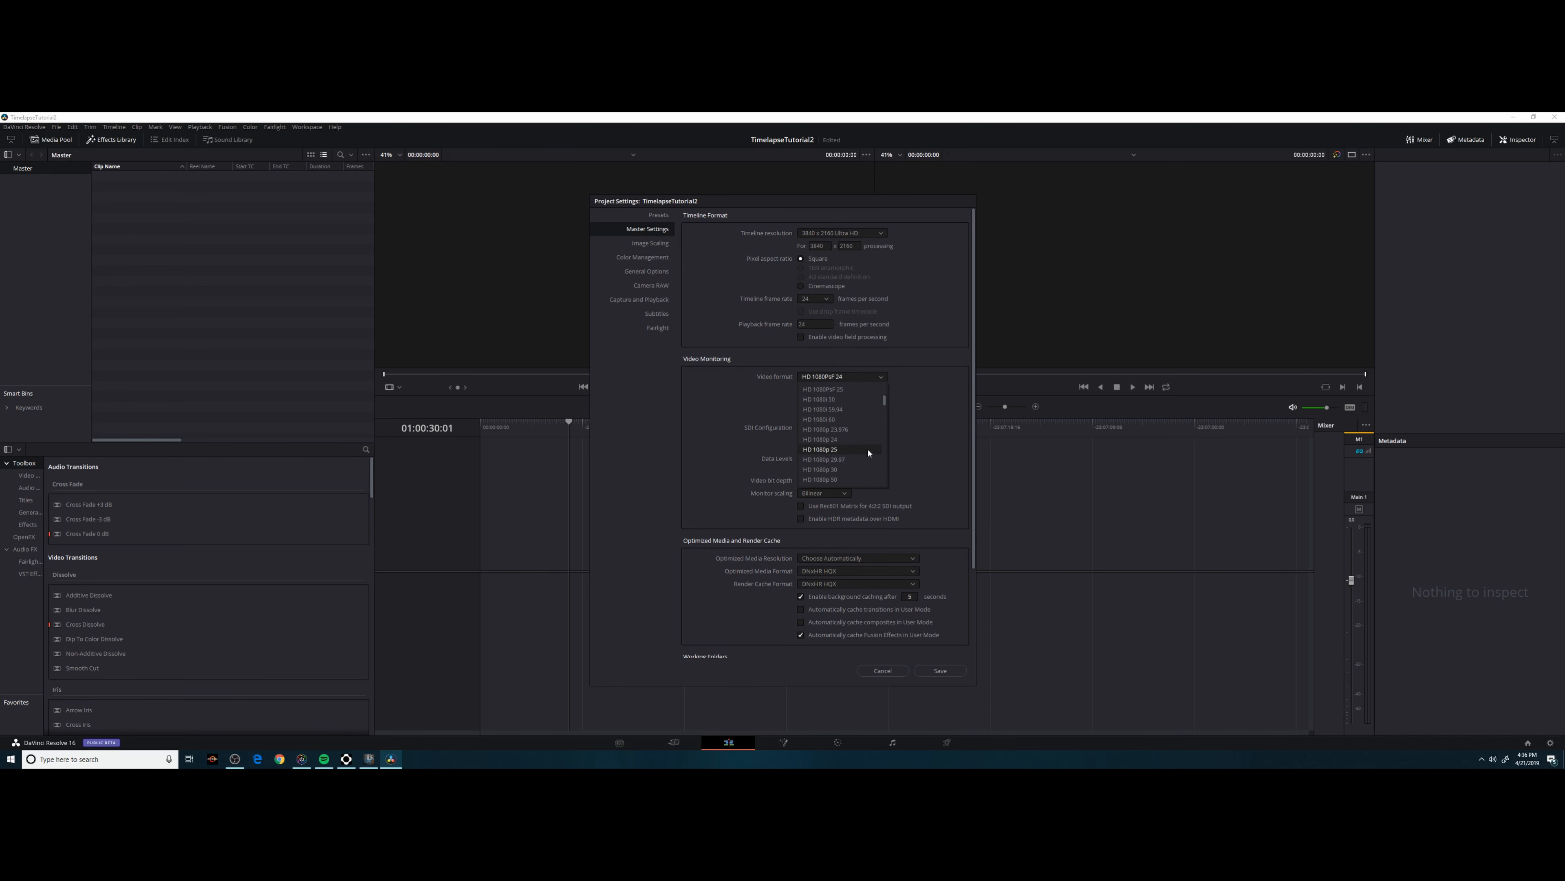
{"action": "scroll", "coordinate": [866, 452], "scroll_direction": "down", "scroll_amount": 4}
{"action": "left_click", "coordinate": [870, 459]}
Store cache files in the CacheClip folder on the Scratch drive and save the project settings.
{"action": "scroll", "coordinate": [943, 475], "scroll_direction": "down", "scroll_amount": 2}
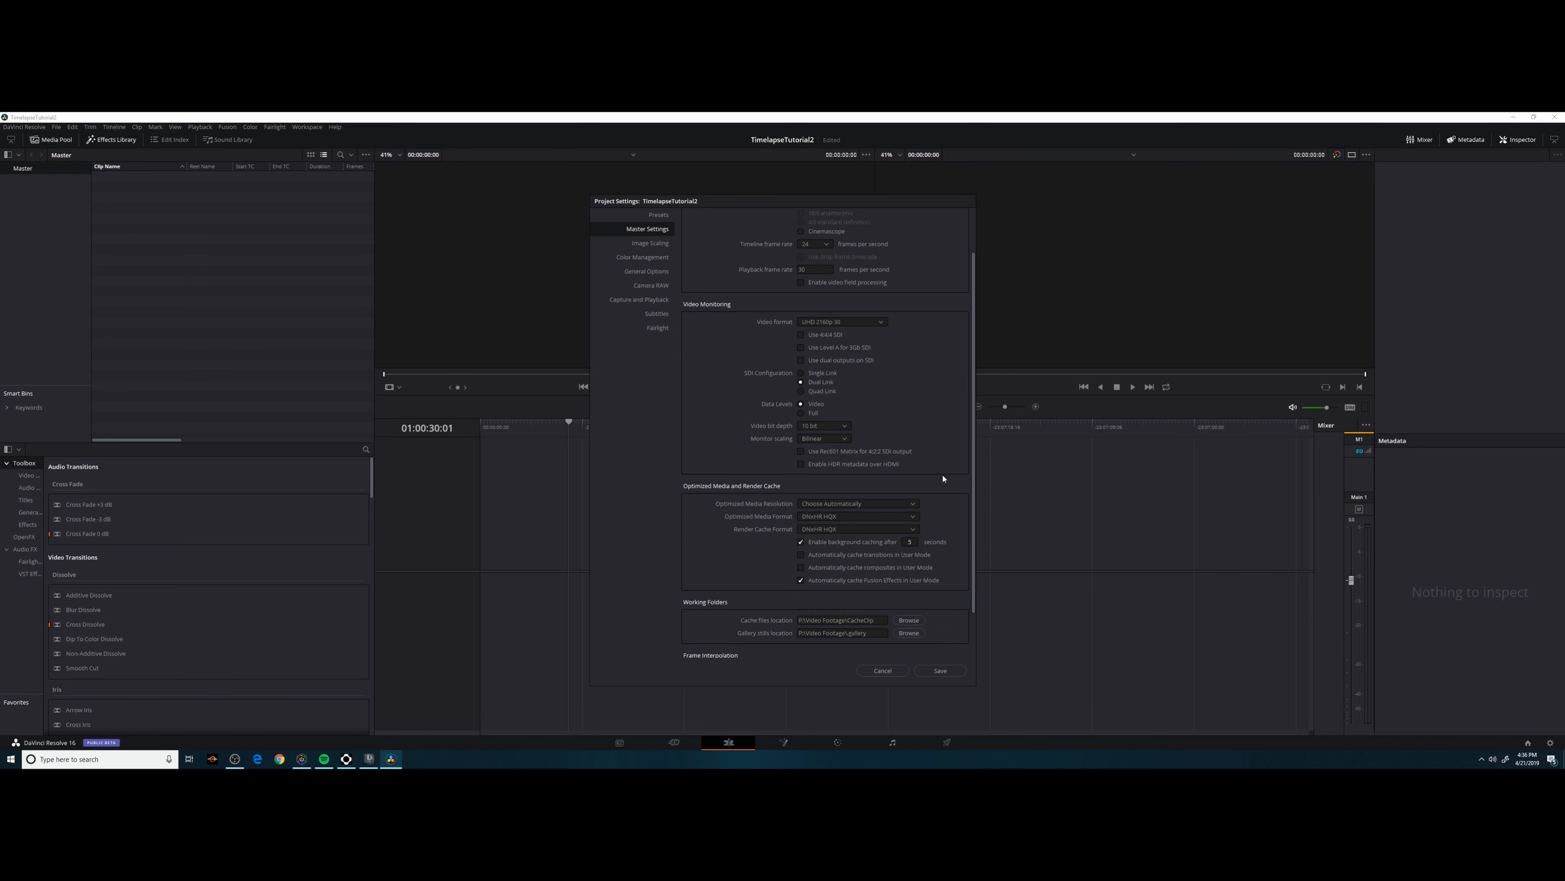
{"action": "left_click", "coordinate": [910, 620]}
{"action": "double_click", "coordinate": [689, 426]}
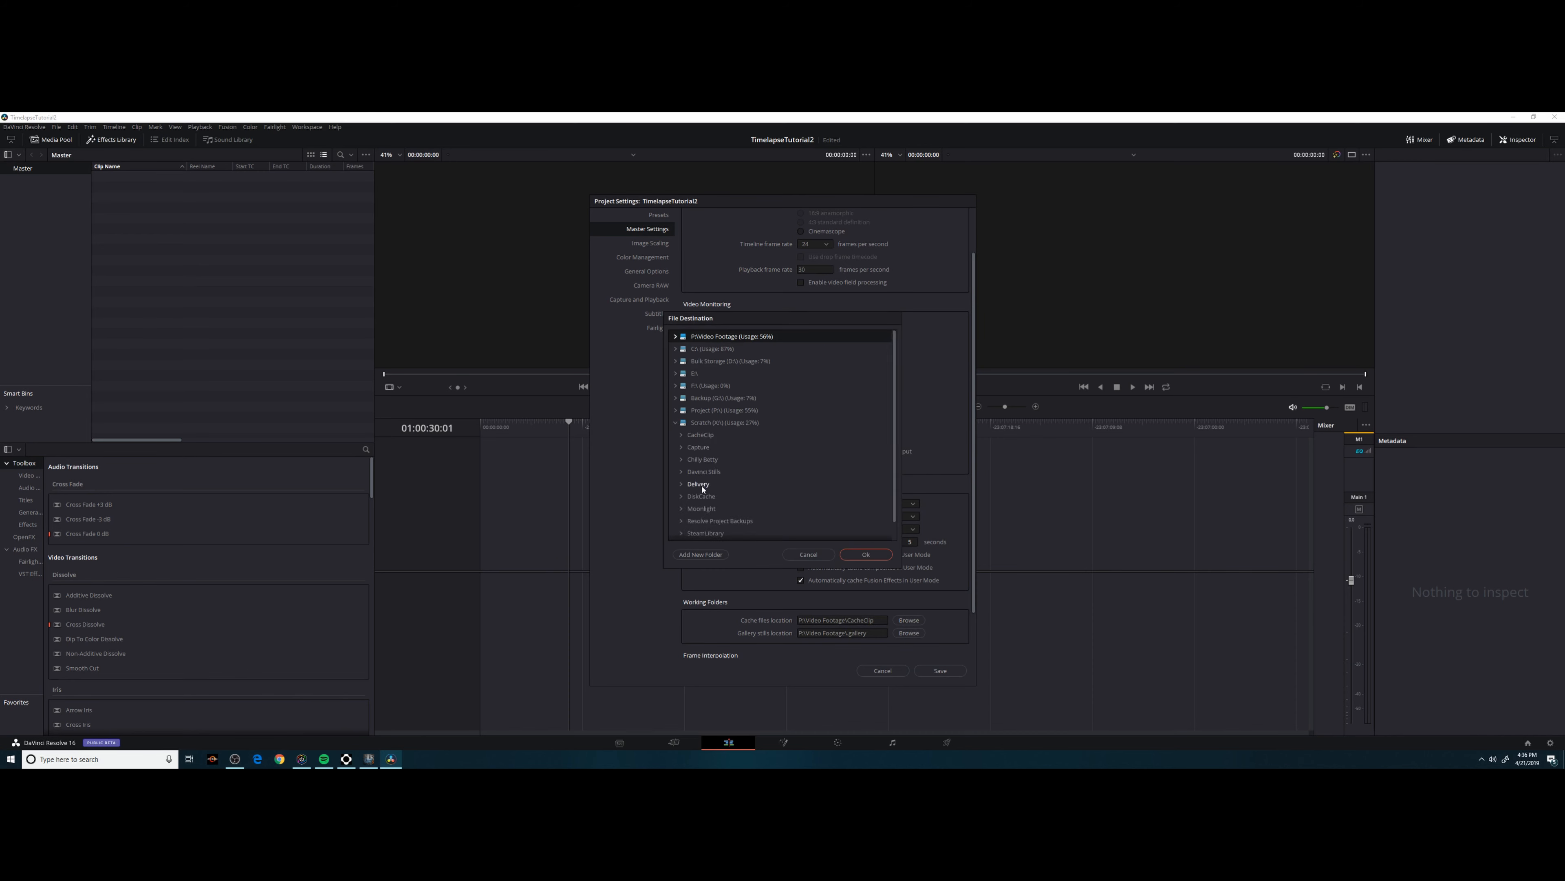
{"action": "left_click", "coordinate": [703, 436]}
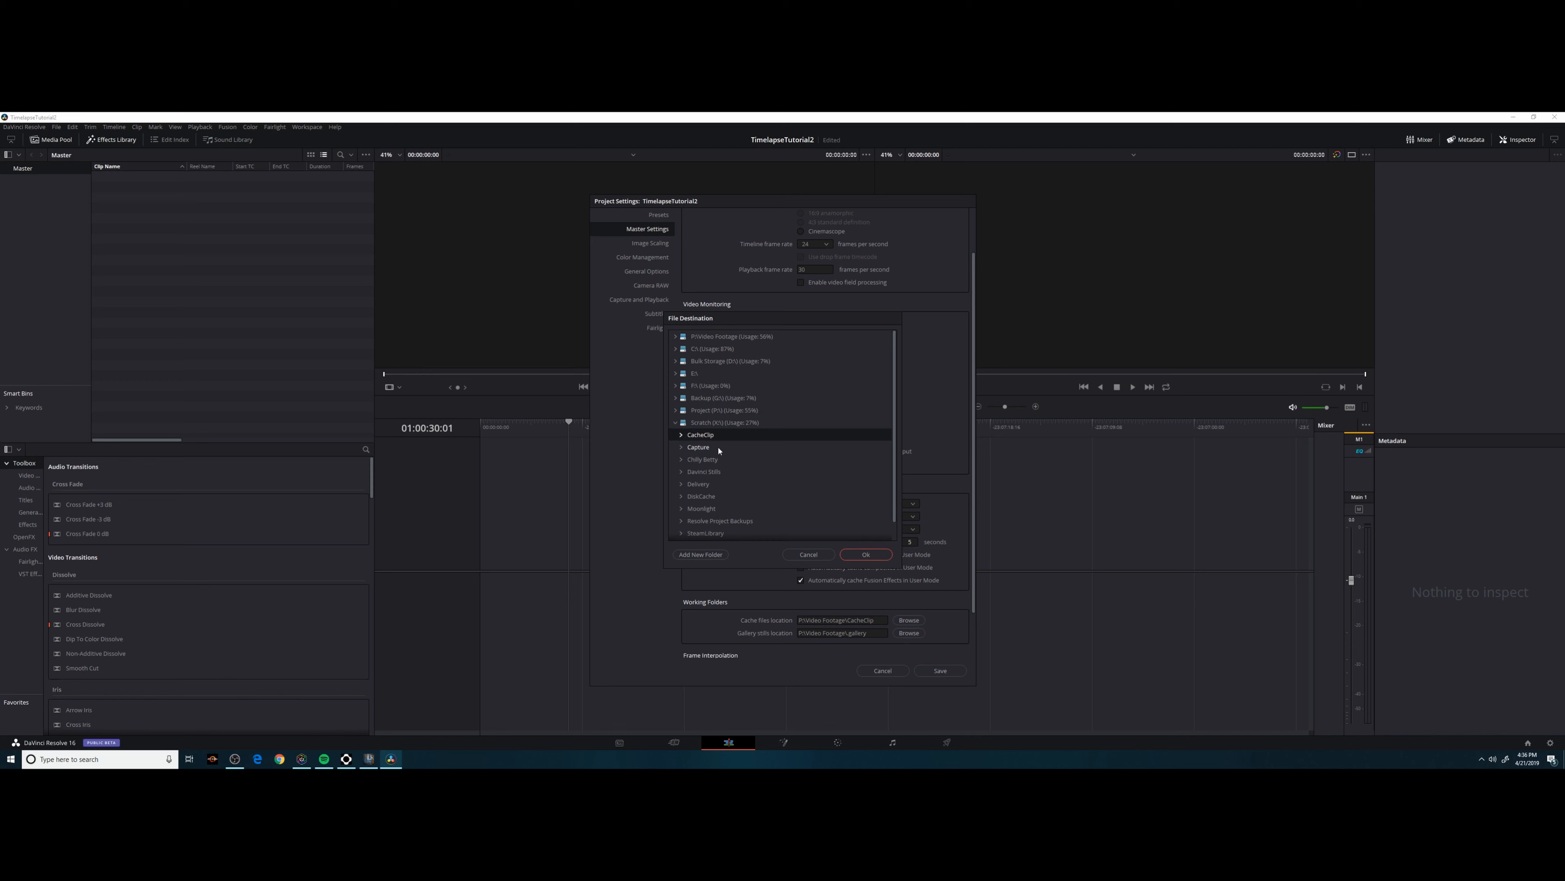
{"action": "left_click", "coordinate": [866, 555]}
{"action": "left_click", "coordinate": [940, 671]}
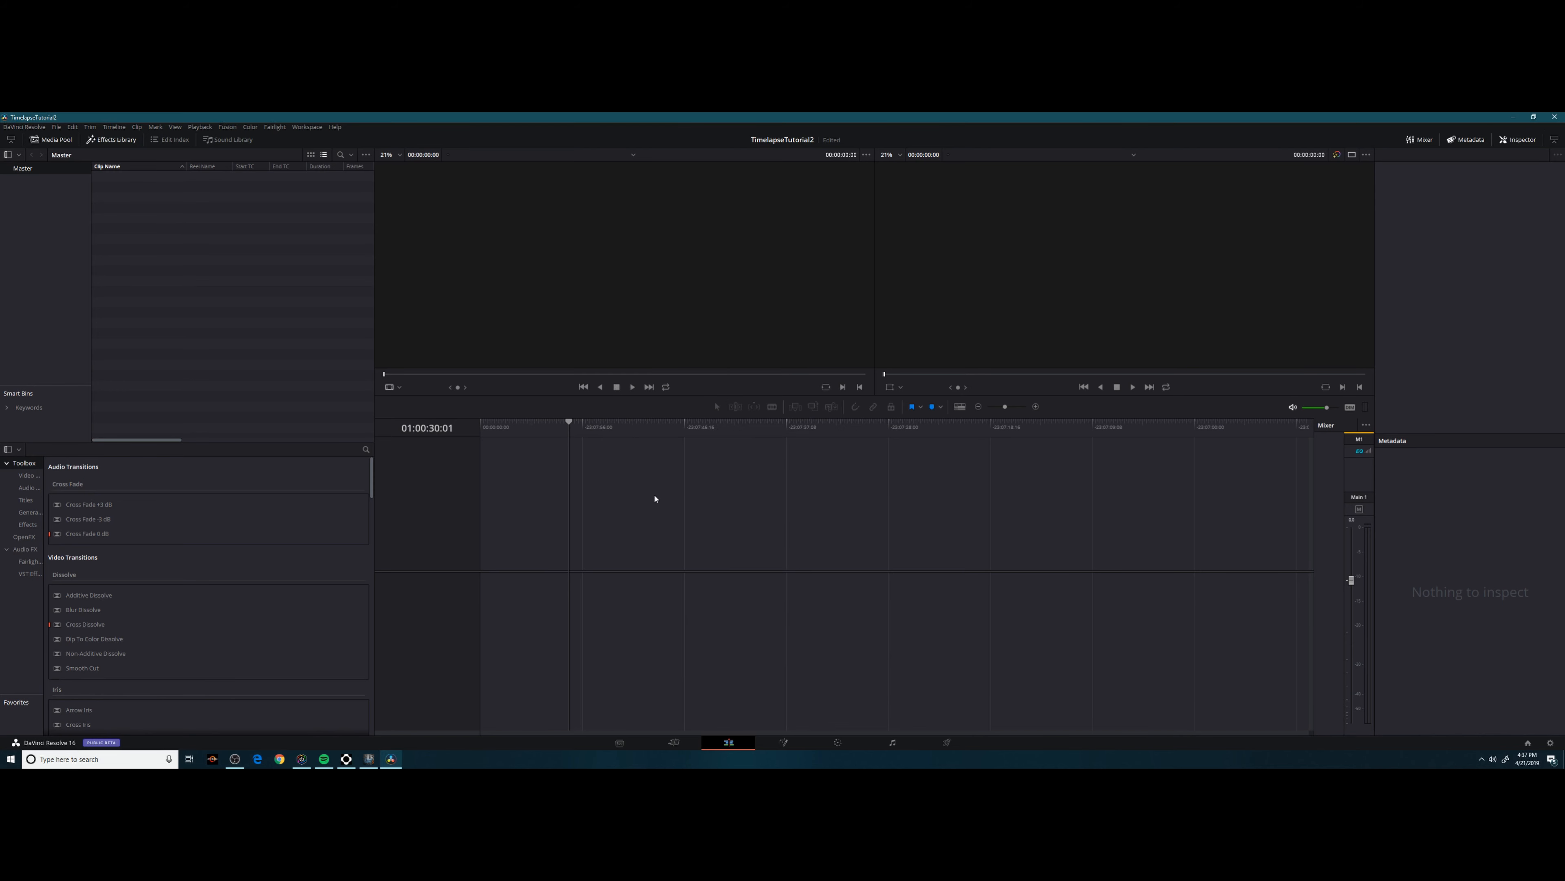
Set Standard still duration to 1 frame in User > Editing preferences and save.
{"action": "left_click", "coordinate": [29, 128]}
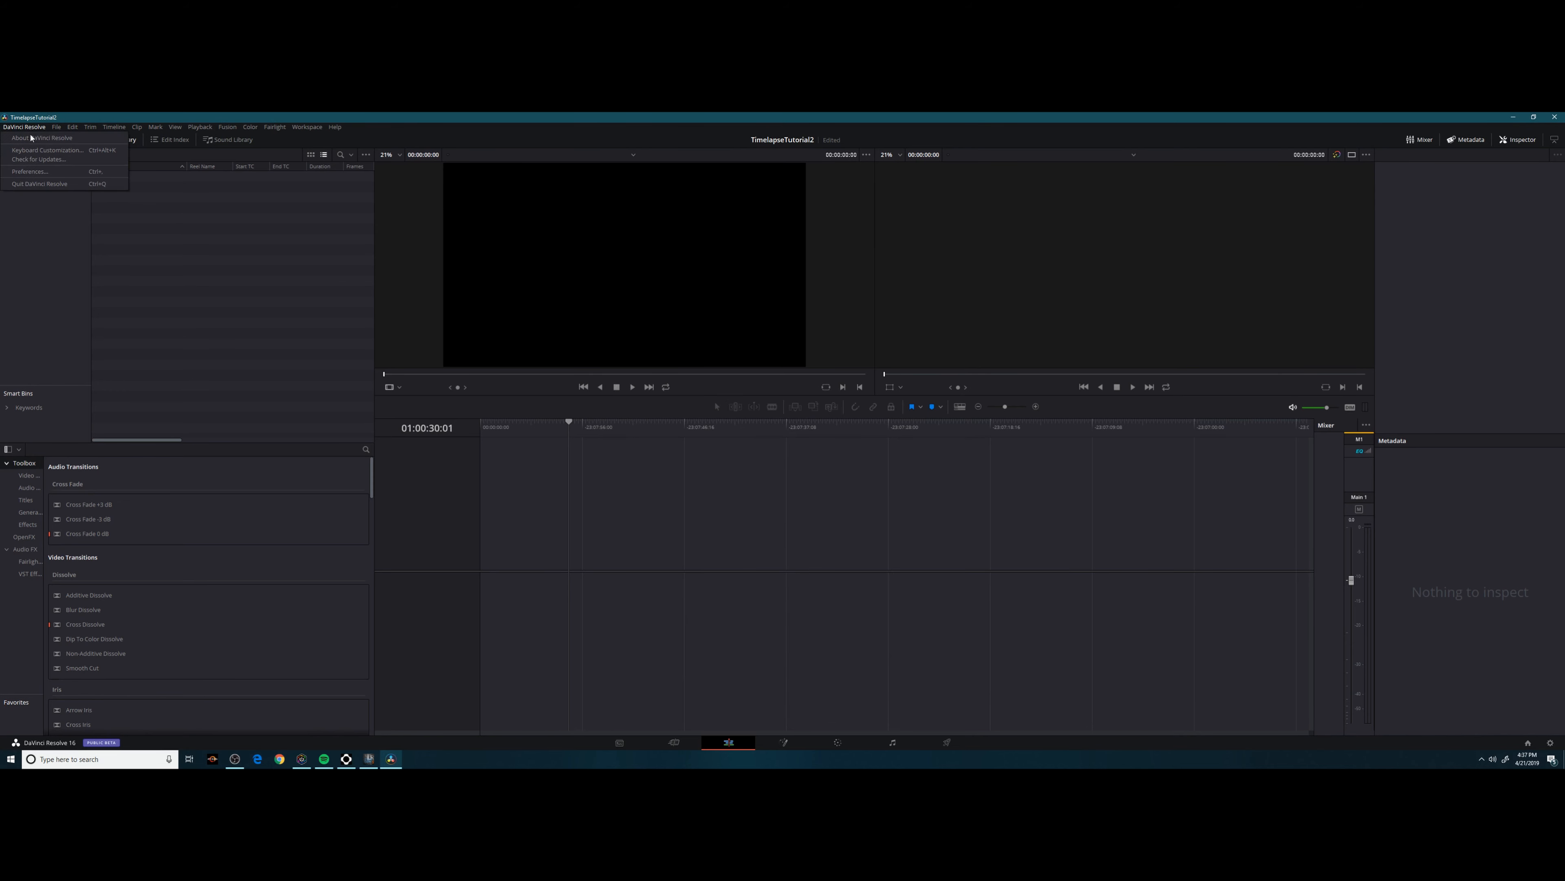
{"action": "left_click", "coordinate": [30, 171]}
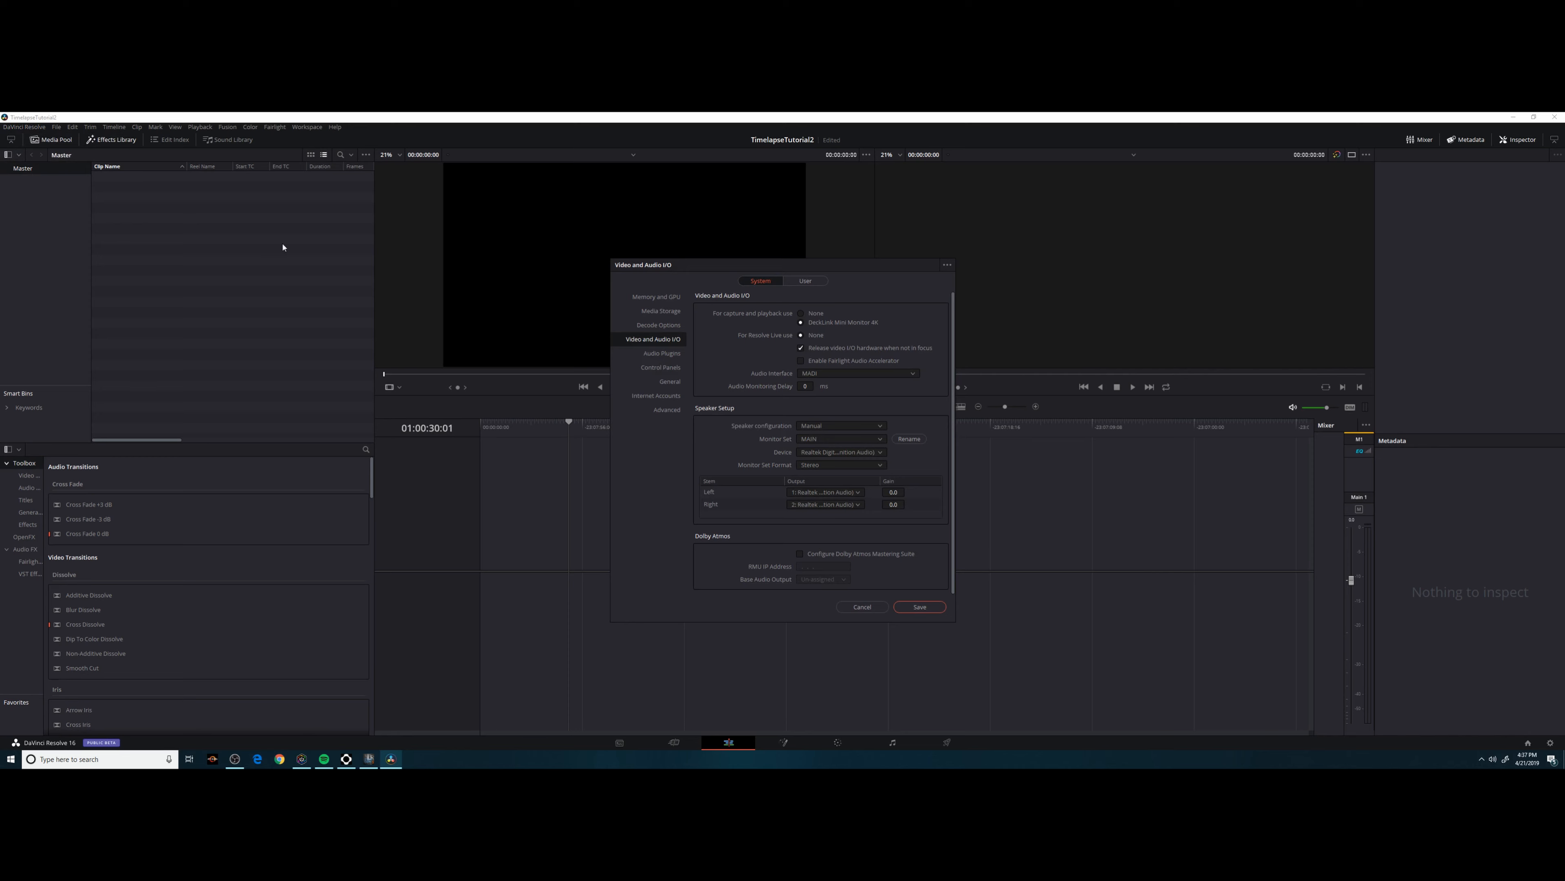
{"action": "left_click", "coordinate": [795, 283]}
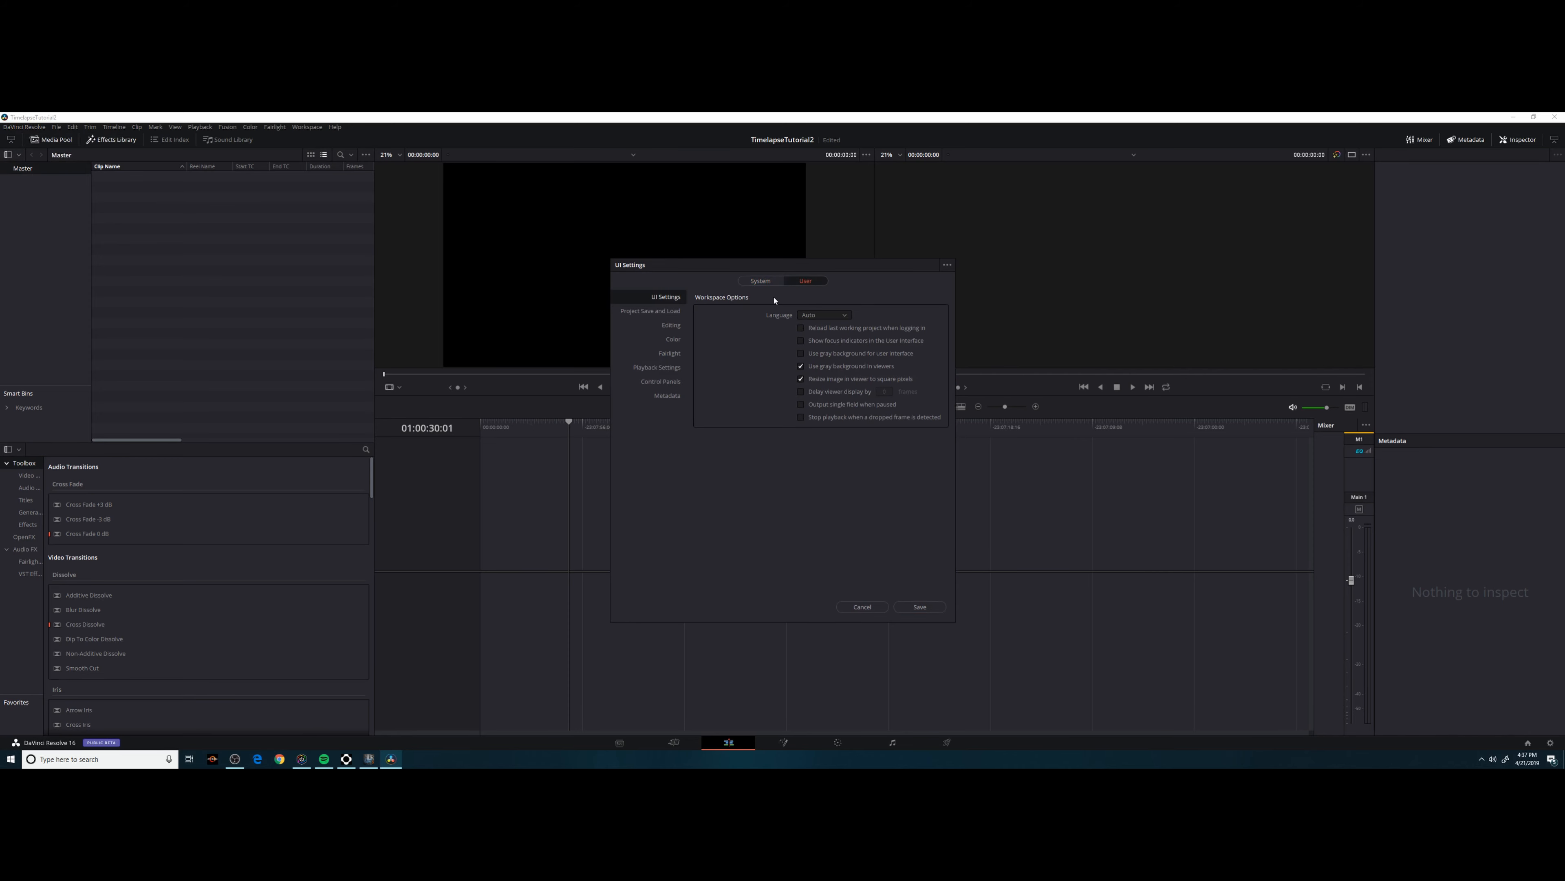
{"action": "left_click", "coordinate": [671, 326]}
{"action": "scroll", "coordinate": [827, 581], "scroll_direction": "down", "scroll_amount": 3}
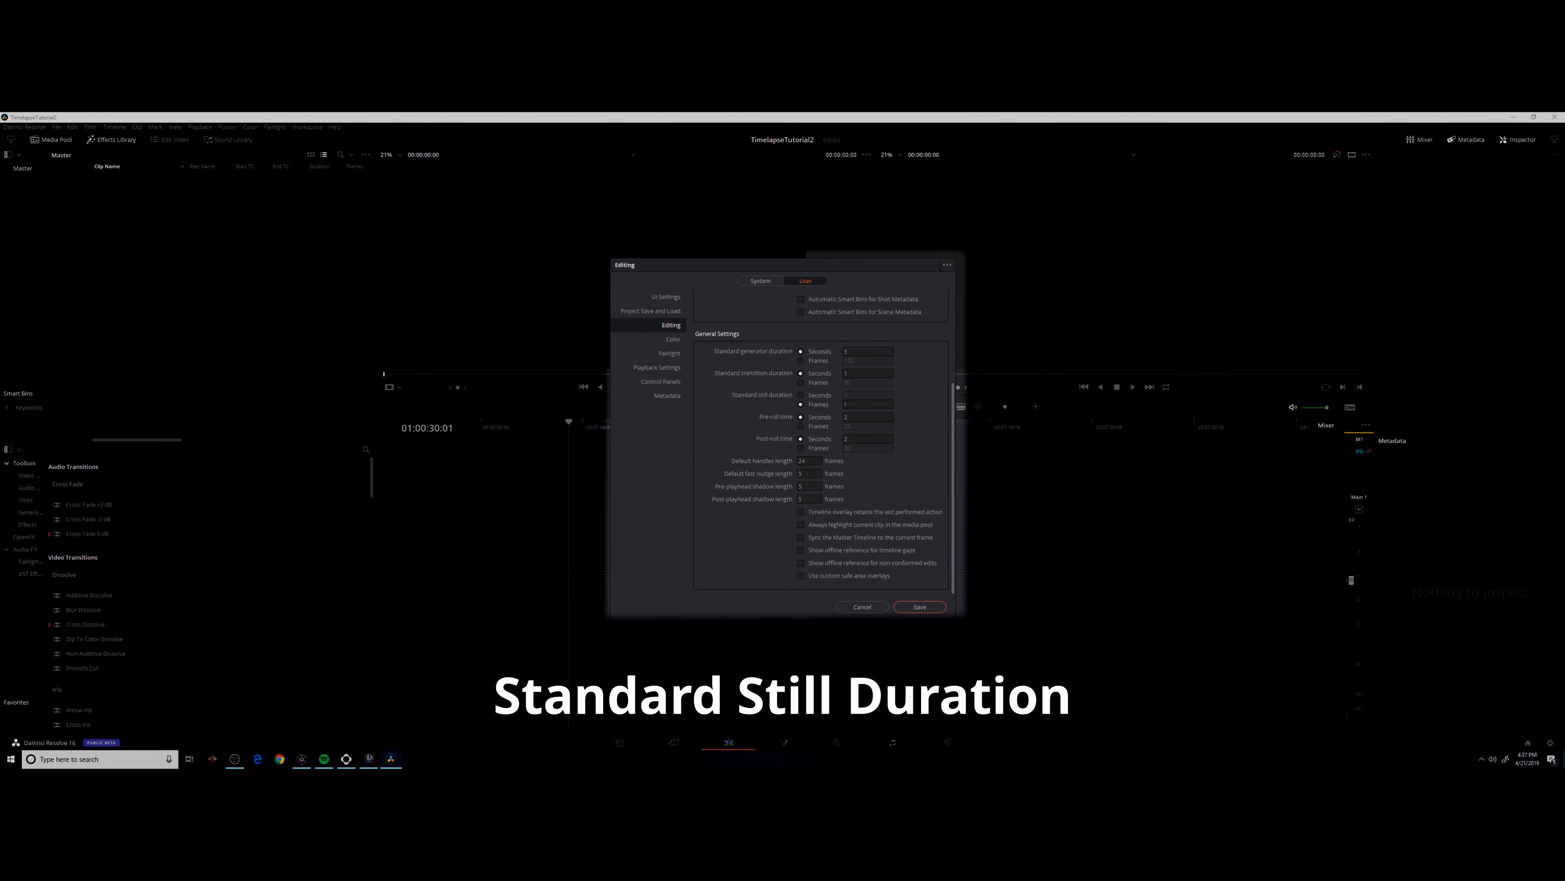
{"action": "left_click", "coordinate": [847, 404]}
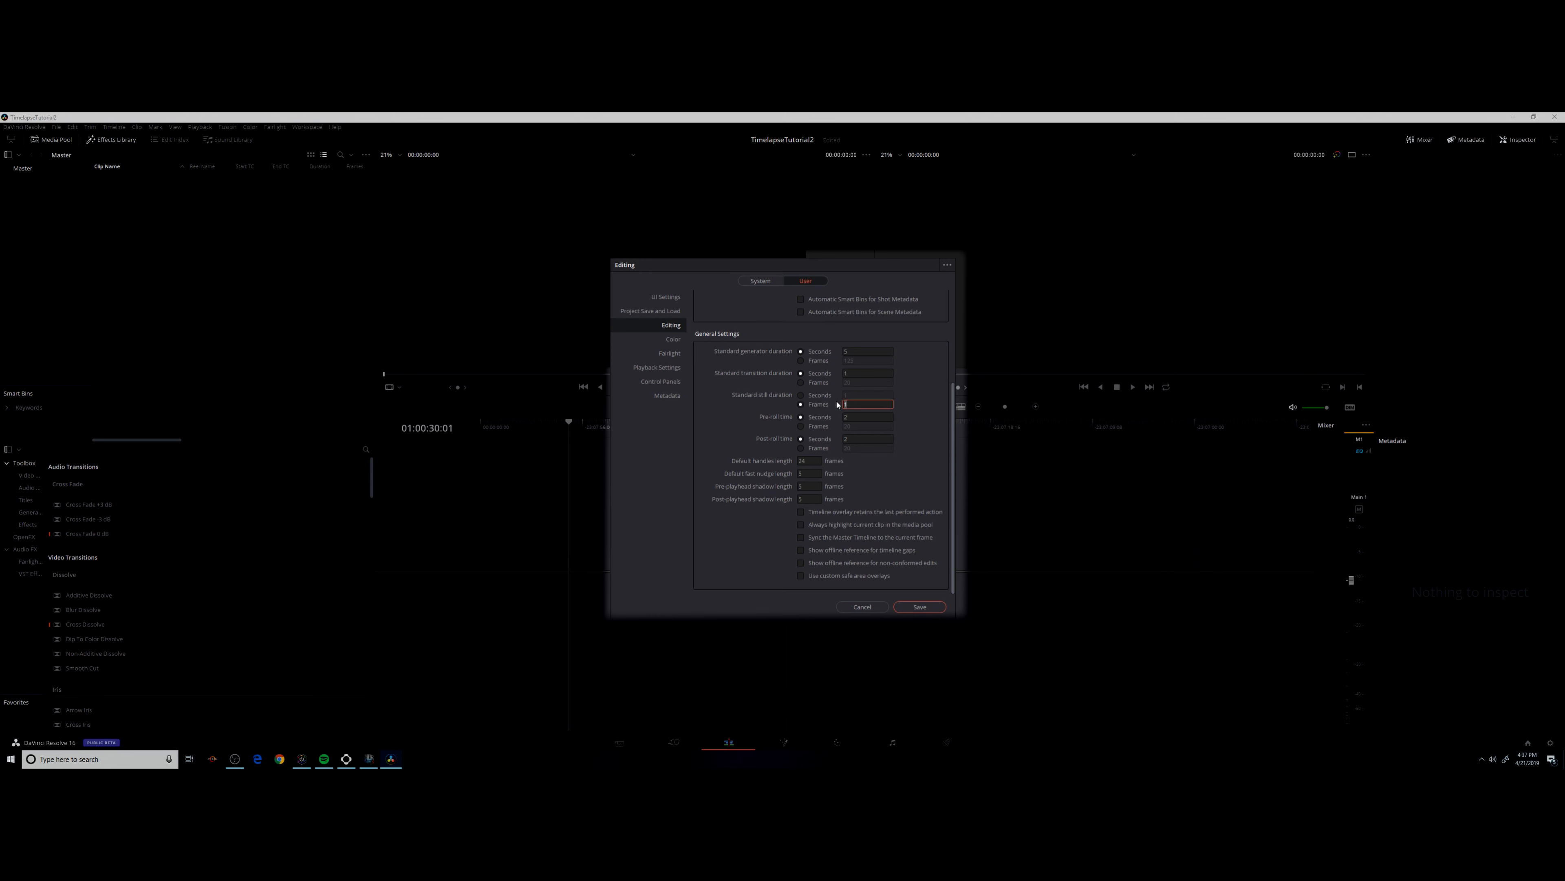
{"action": "left_click", "coordinate": [908, 406]}
{"action": "left_click", "coordinate": [920, 607]}
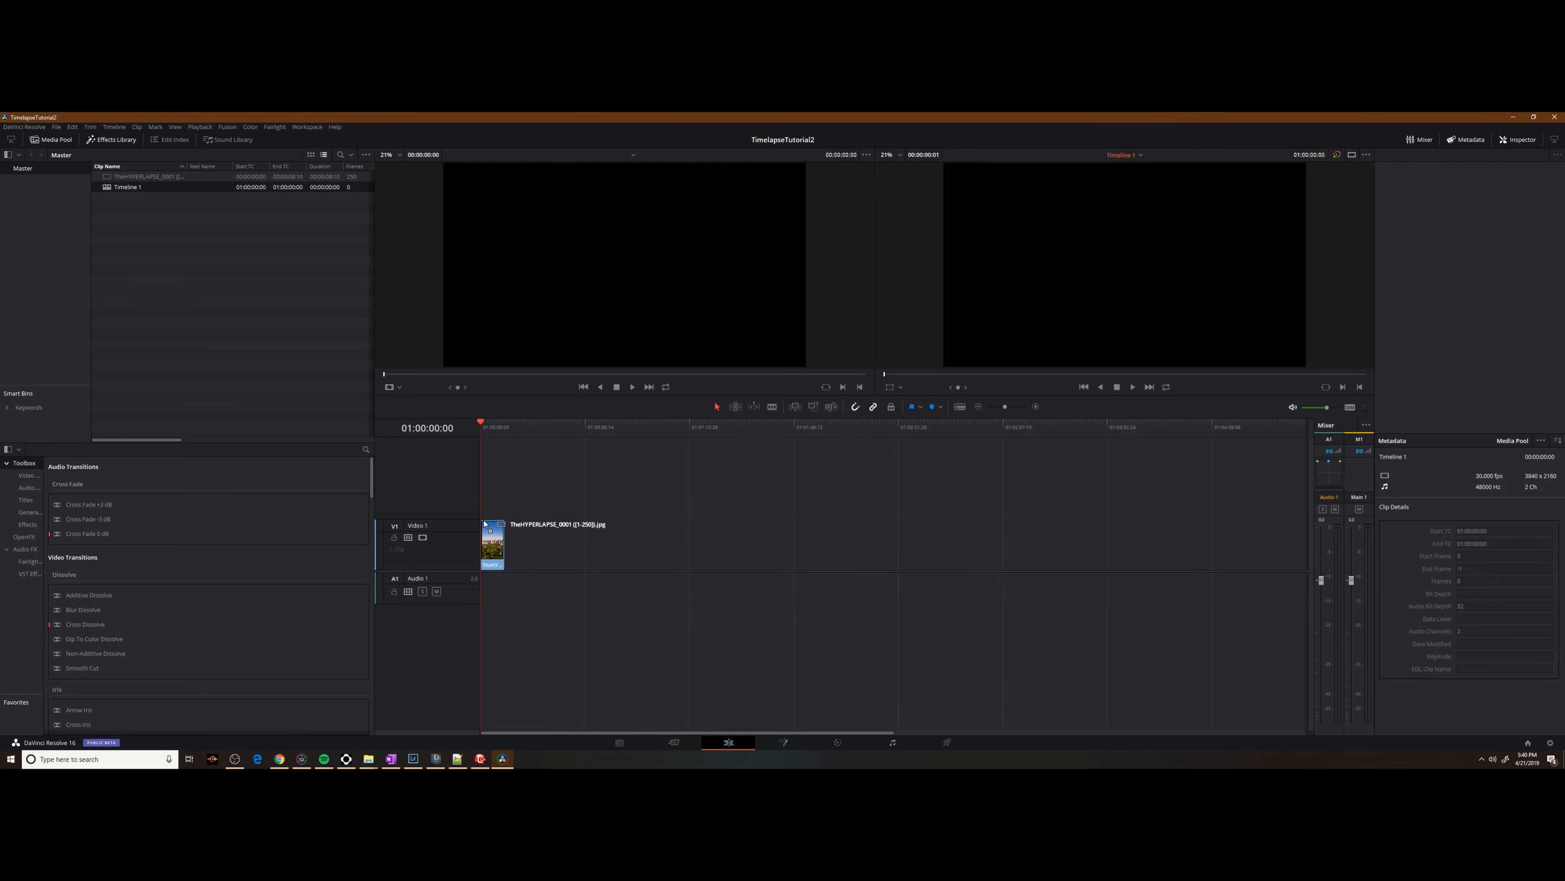
Place the JPG image sequence on Video 1 of Timeline 1 and play it back.
{"action": "left_click_drag", "start_coordinate": [484, 523], "coordinate": [484, 524]}
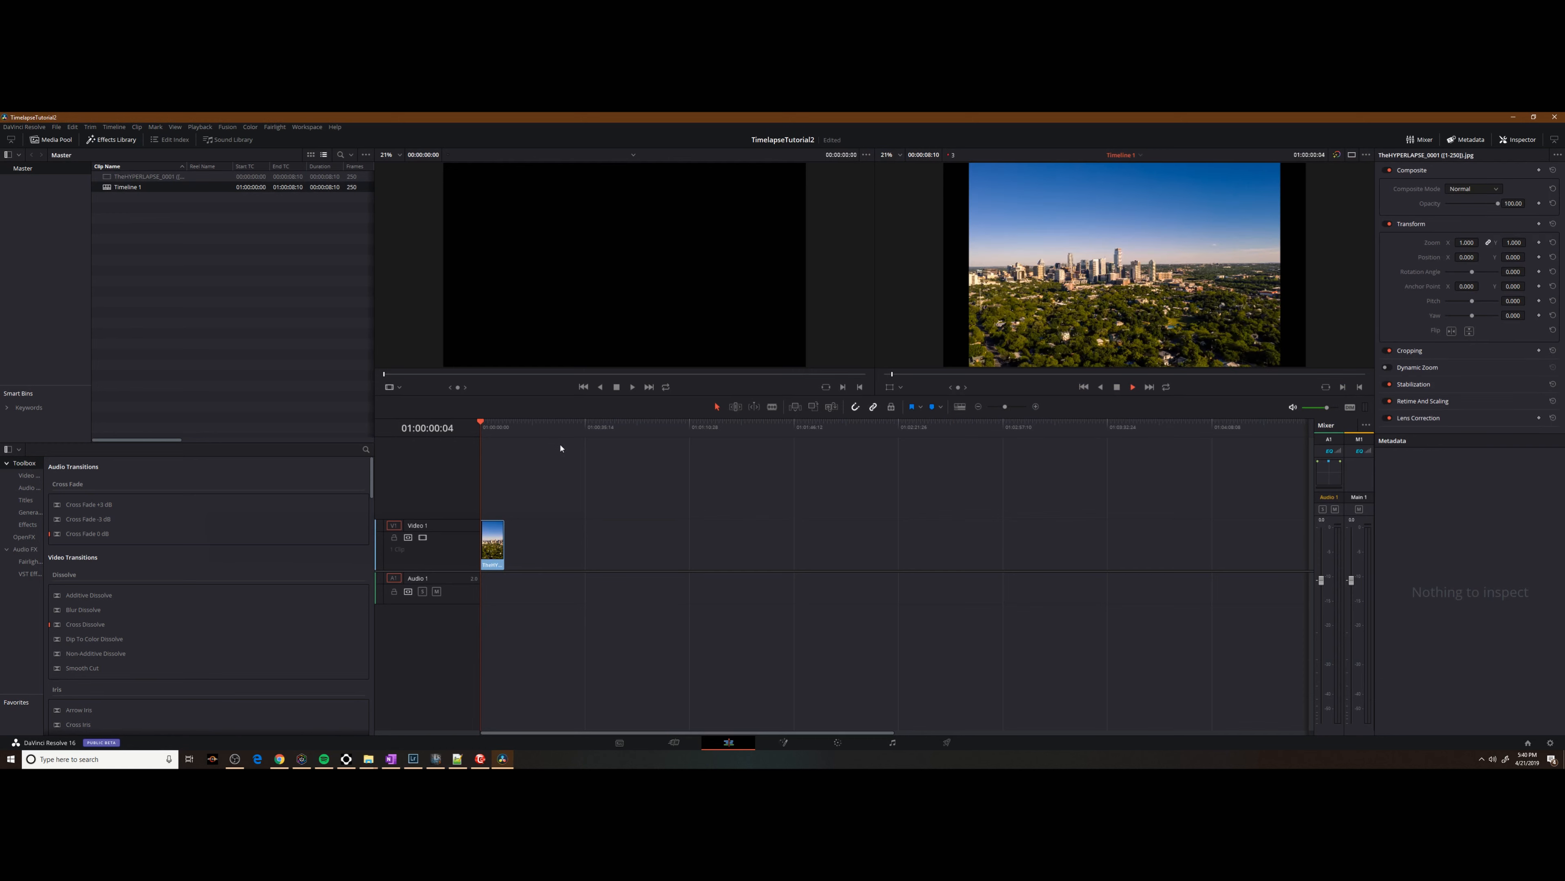
{"action": "key", "text": "space"}
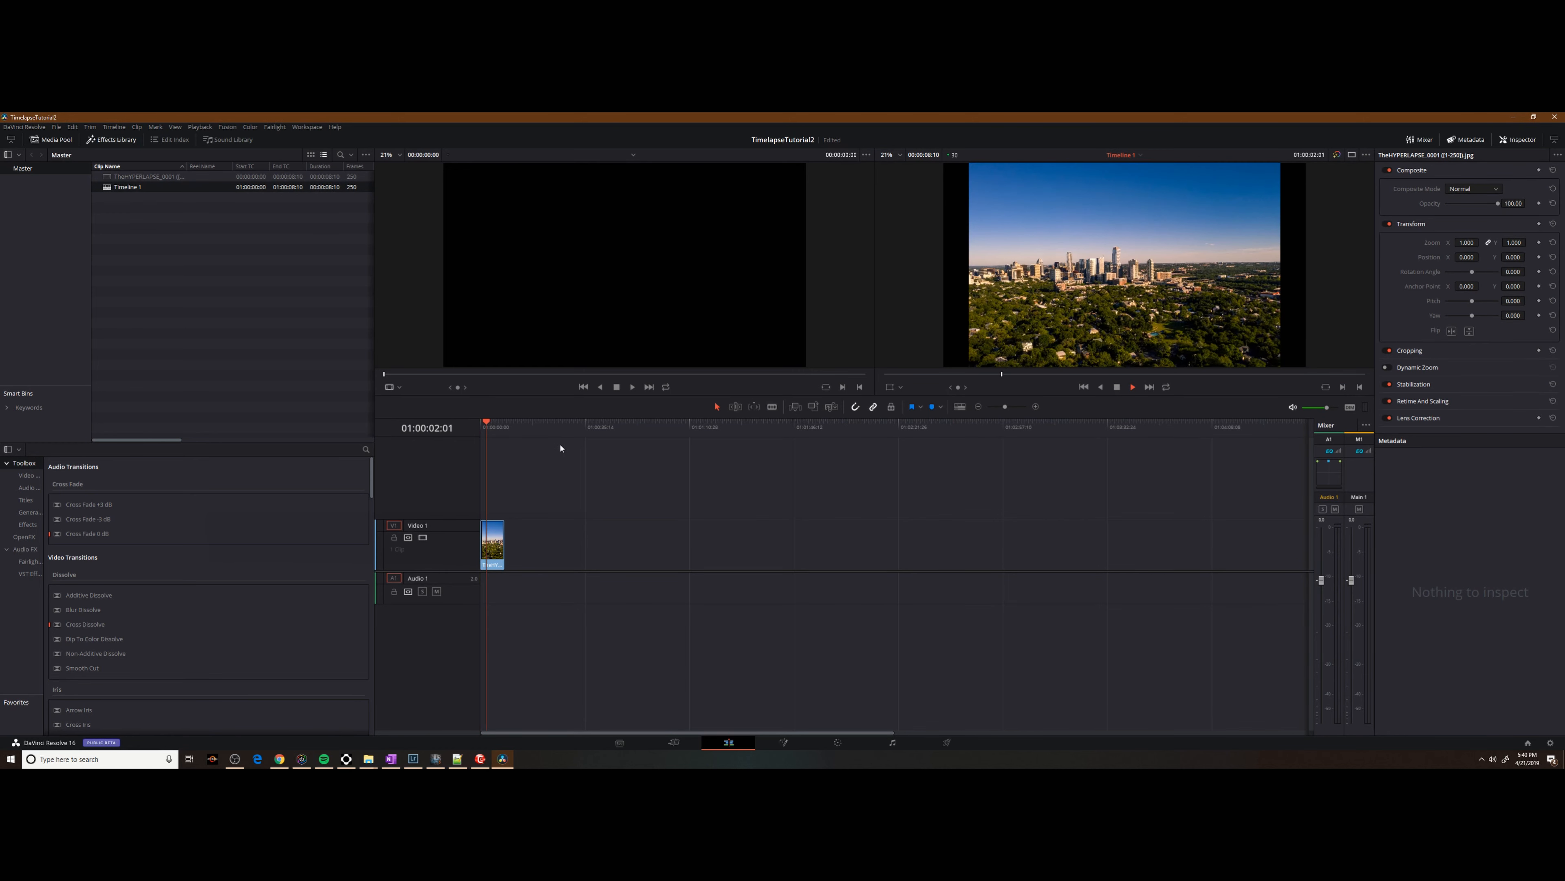